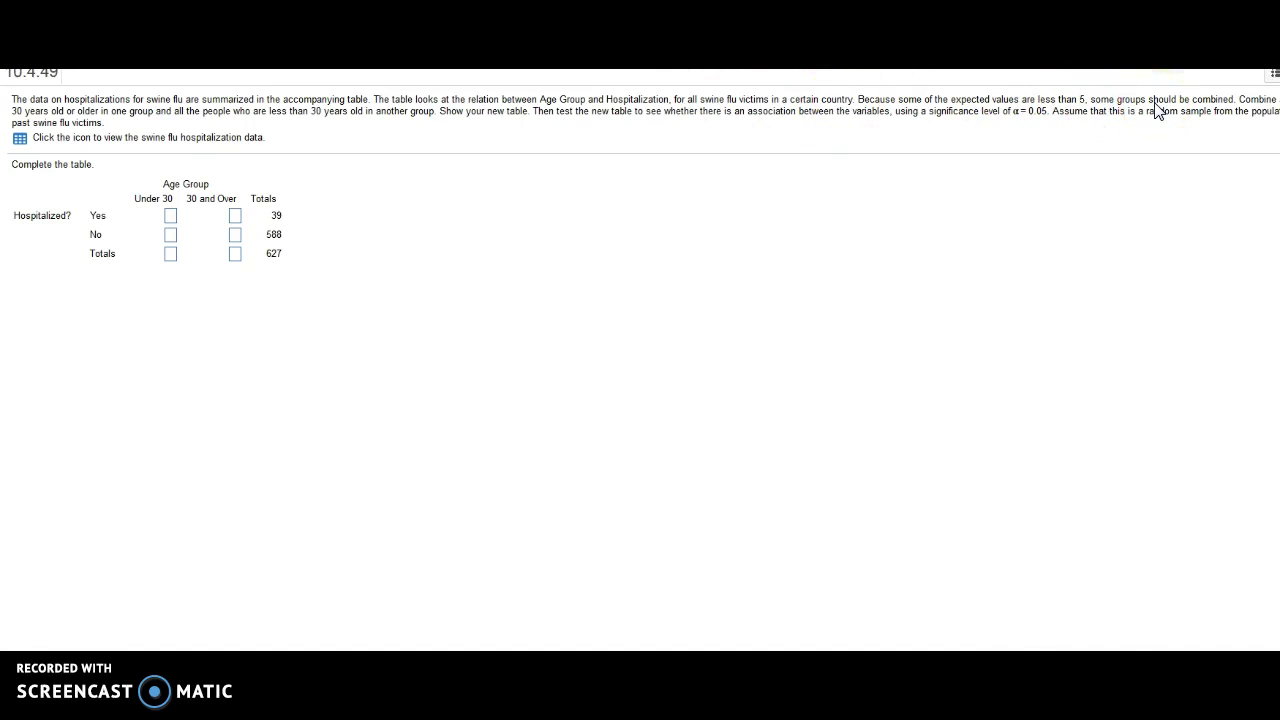
Enter Under 30 counts 27, 484, 511 and 30 and Over counts 12, 104, 116
click(16, 140)
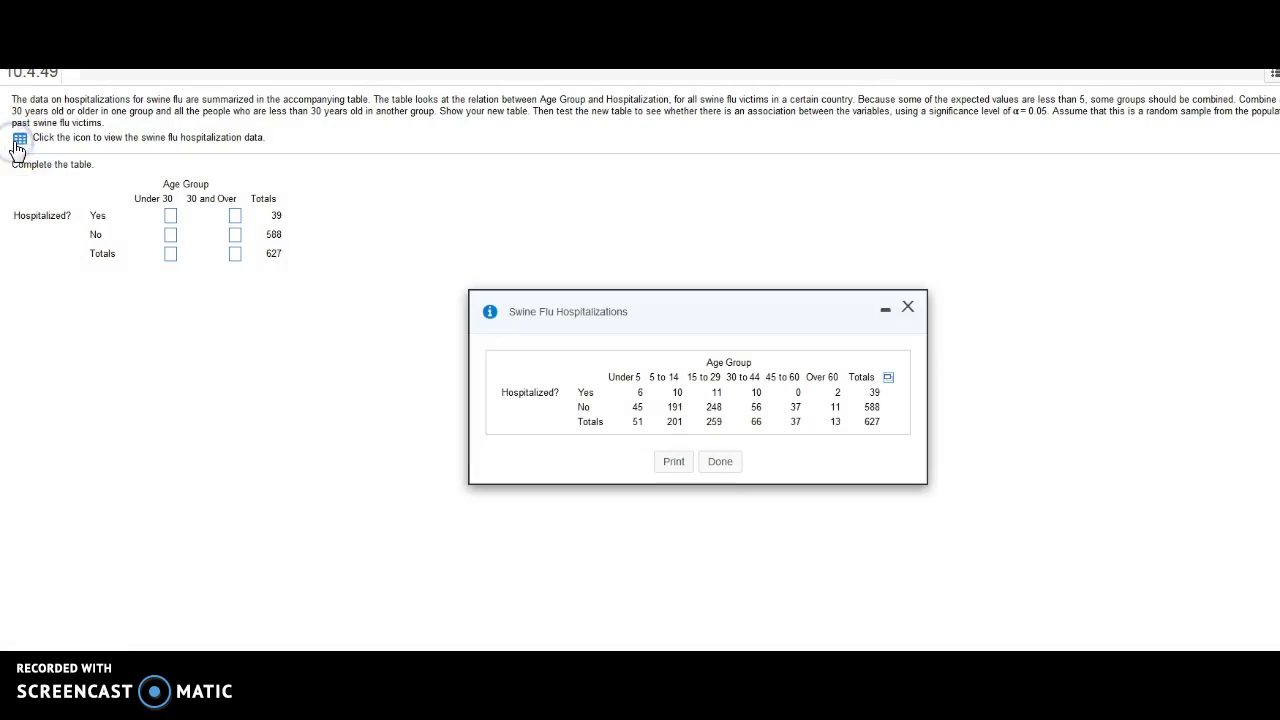
click(171, 218)
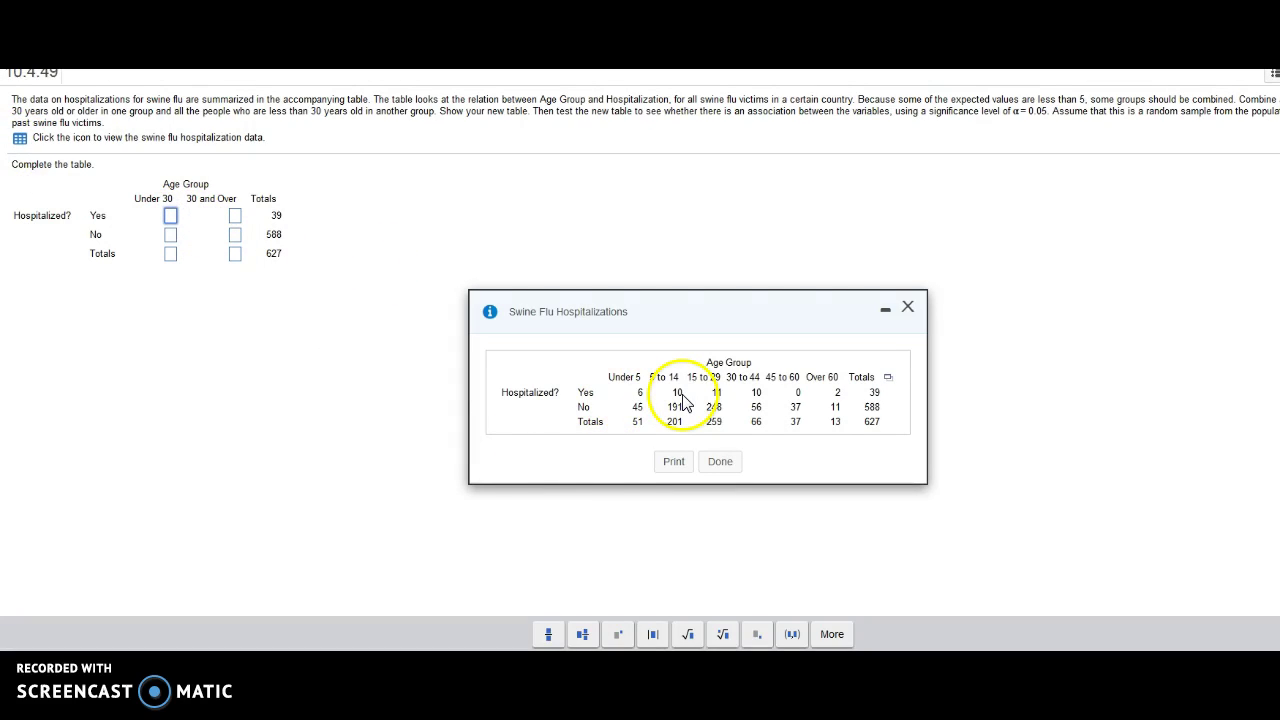
text(27)
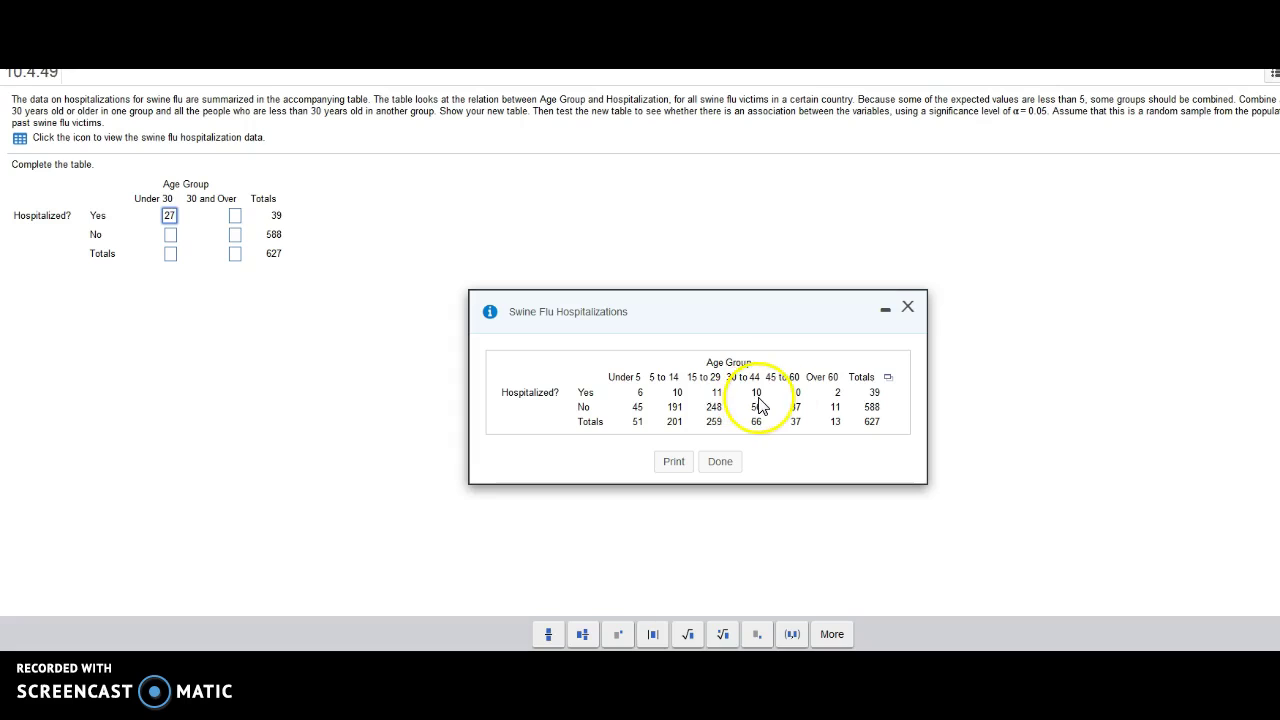
click(236, 217)
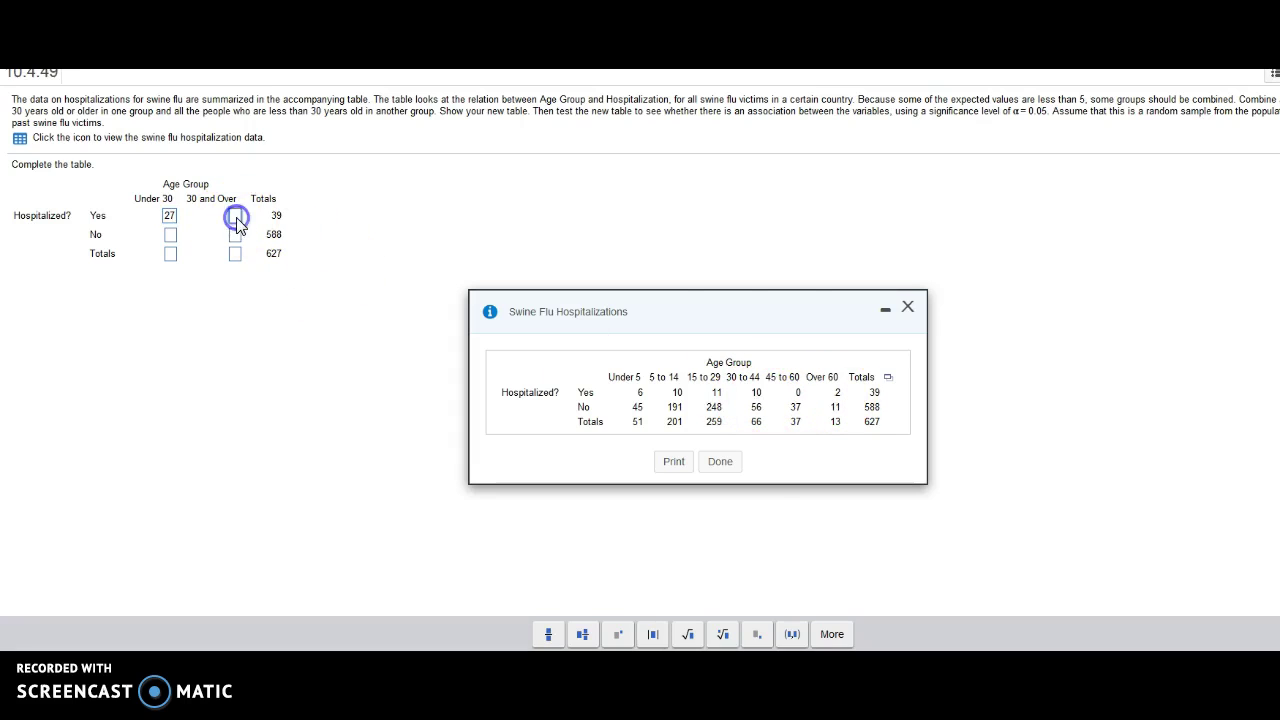
text(12)
click(170, 235)
text(484)
click(170, 256)
text(511)
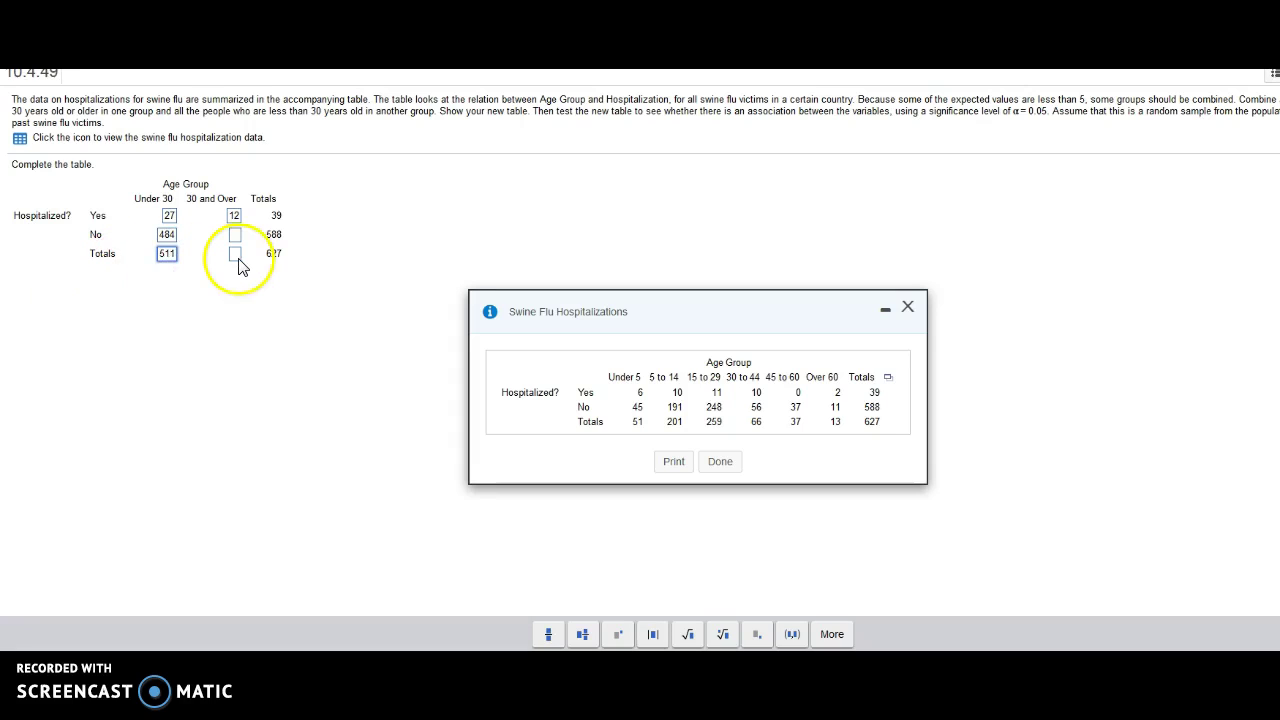
click(236, 238)
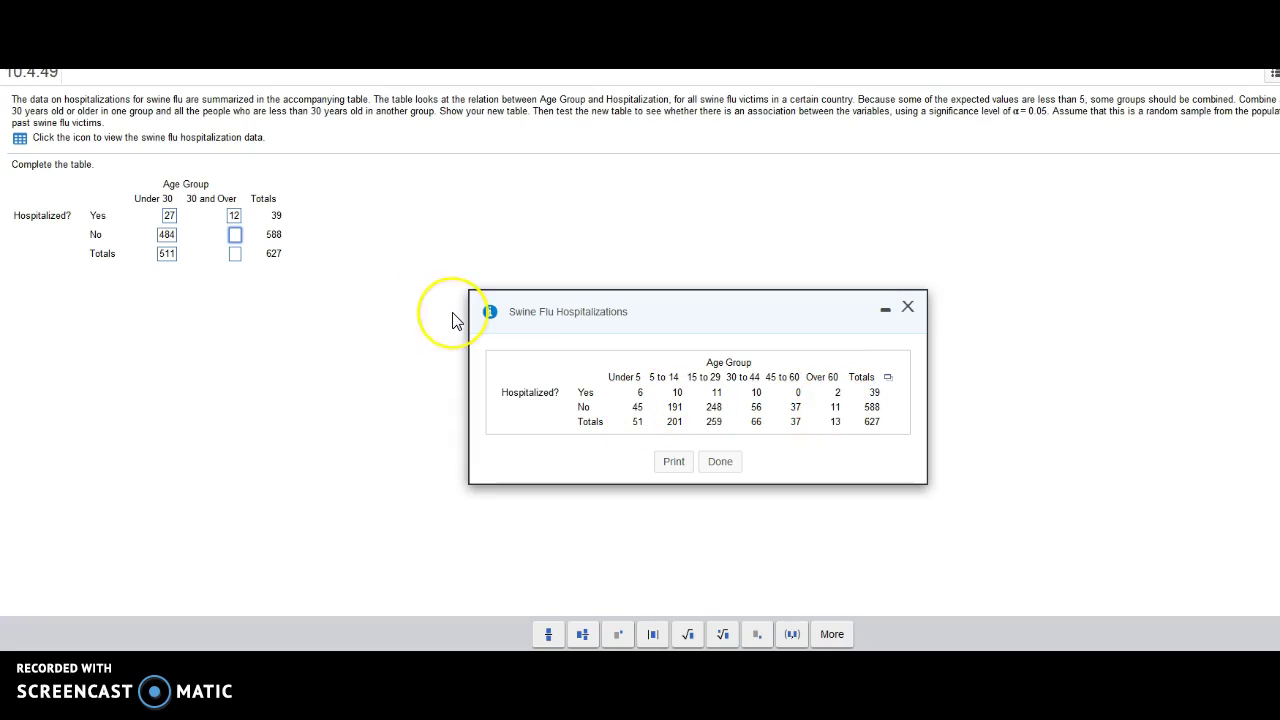
text(104)
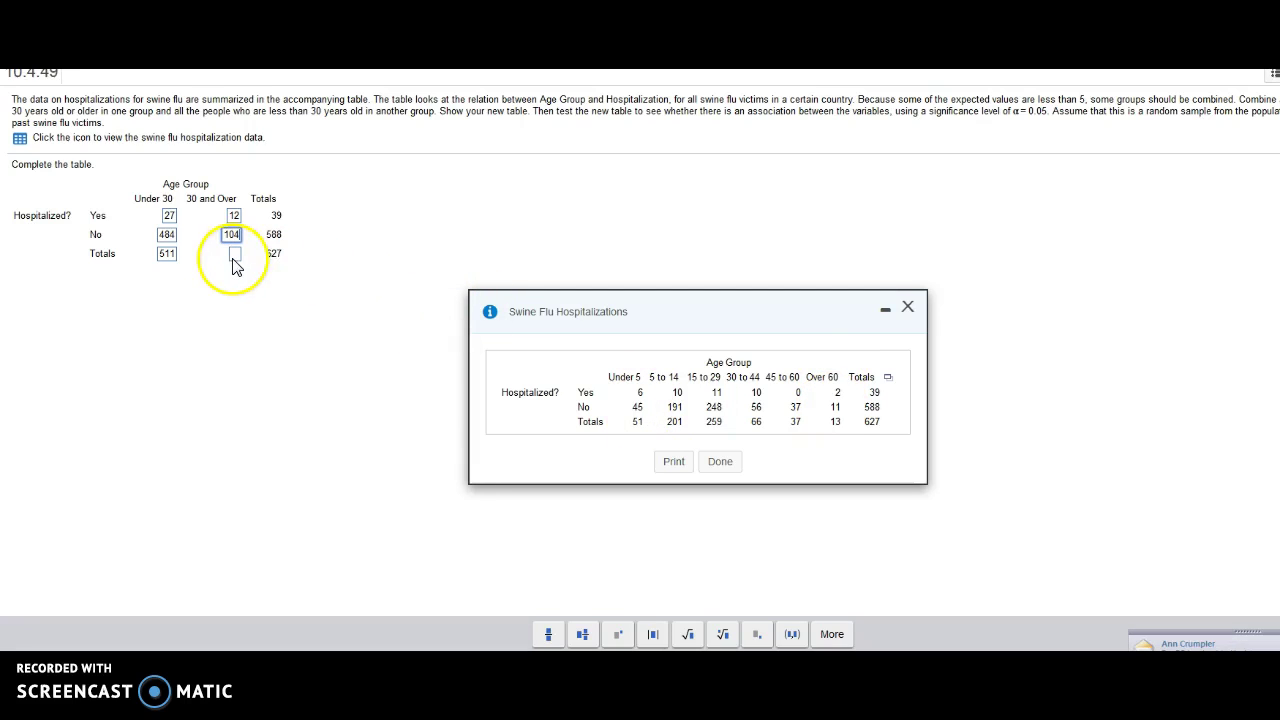
click(234, 255)
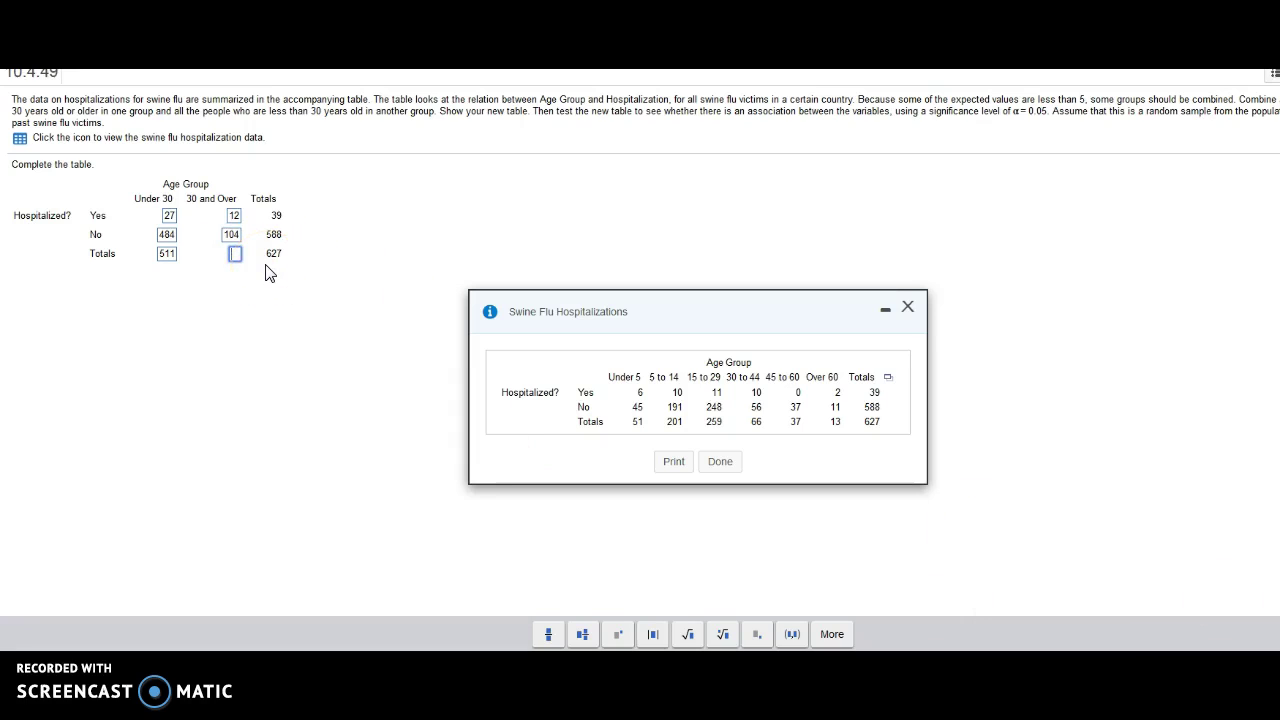
text(116)
Submit the combined table, then pick and check hypothesis C: no association versus an association
click(720, 461)
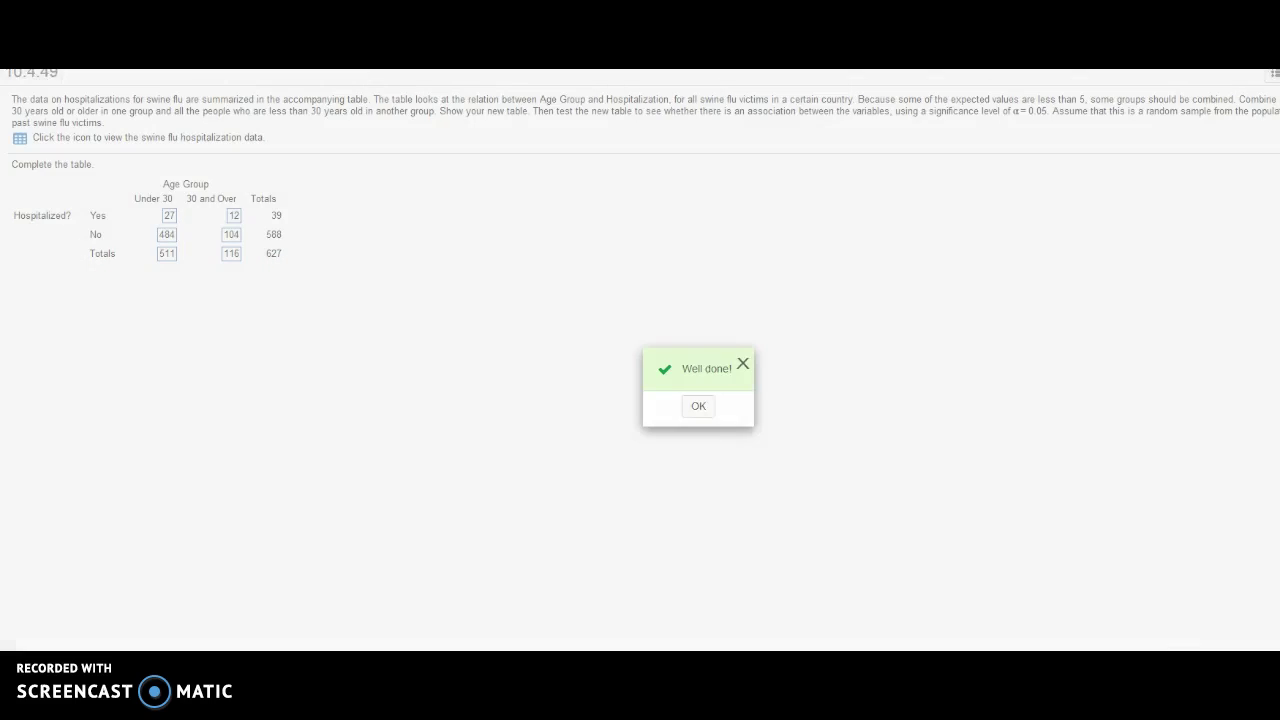
click(696, 405)
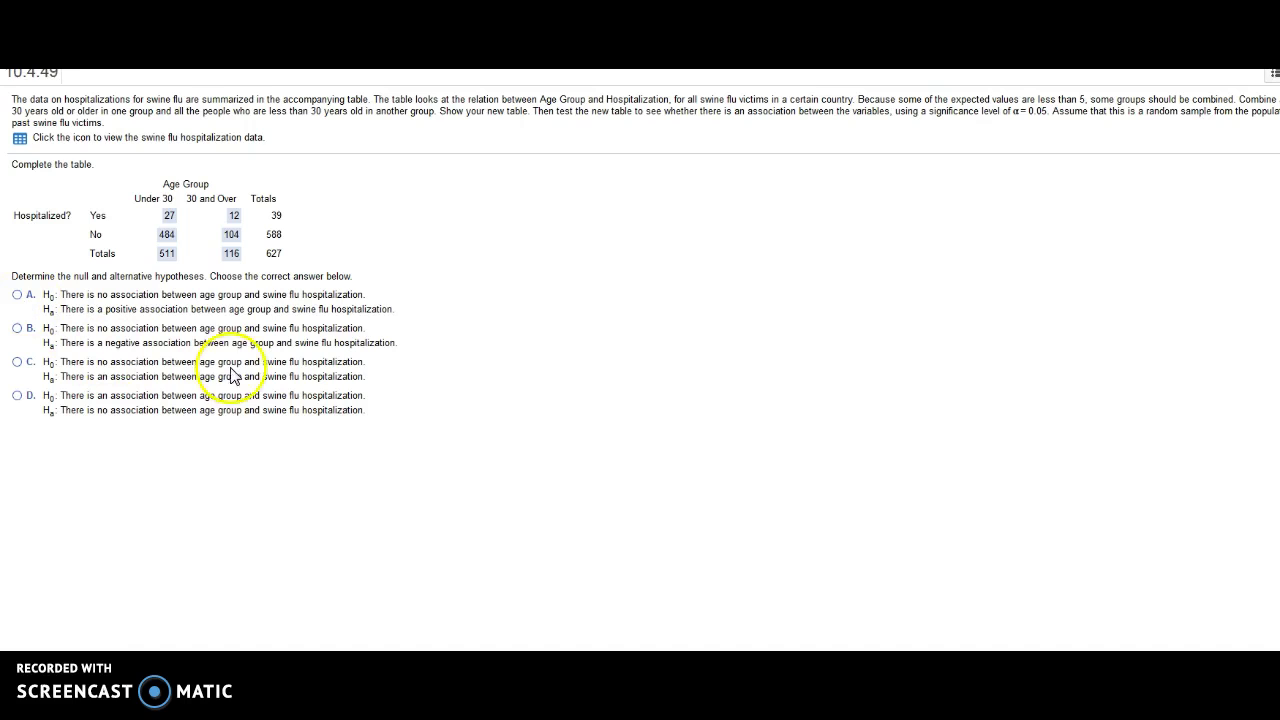
click(17, 362)
click(560, 680)
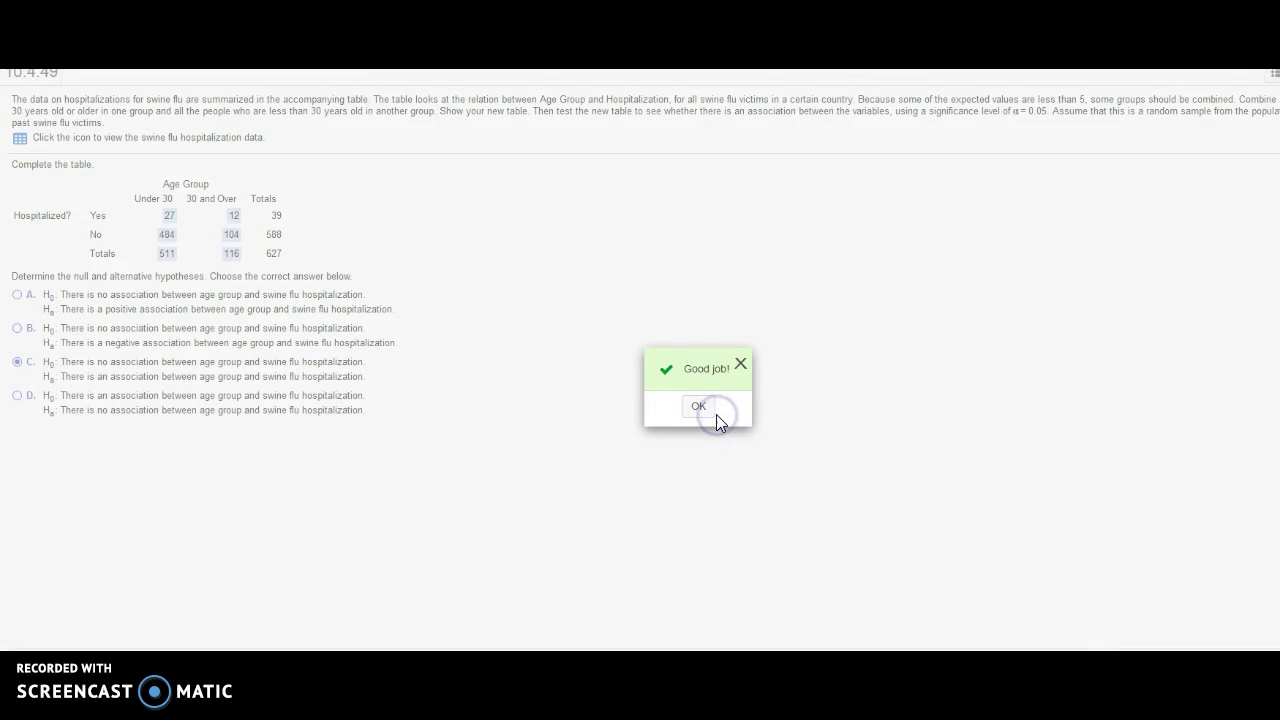
click(716, 415)
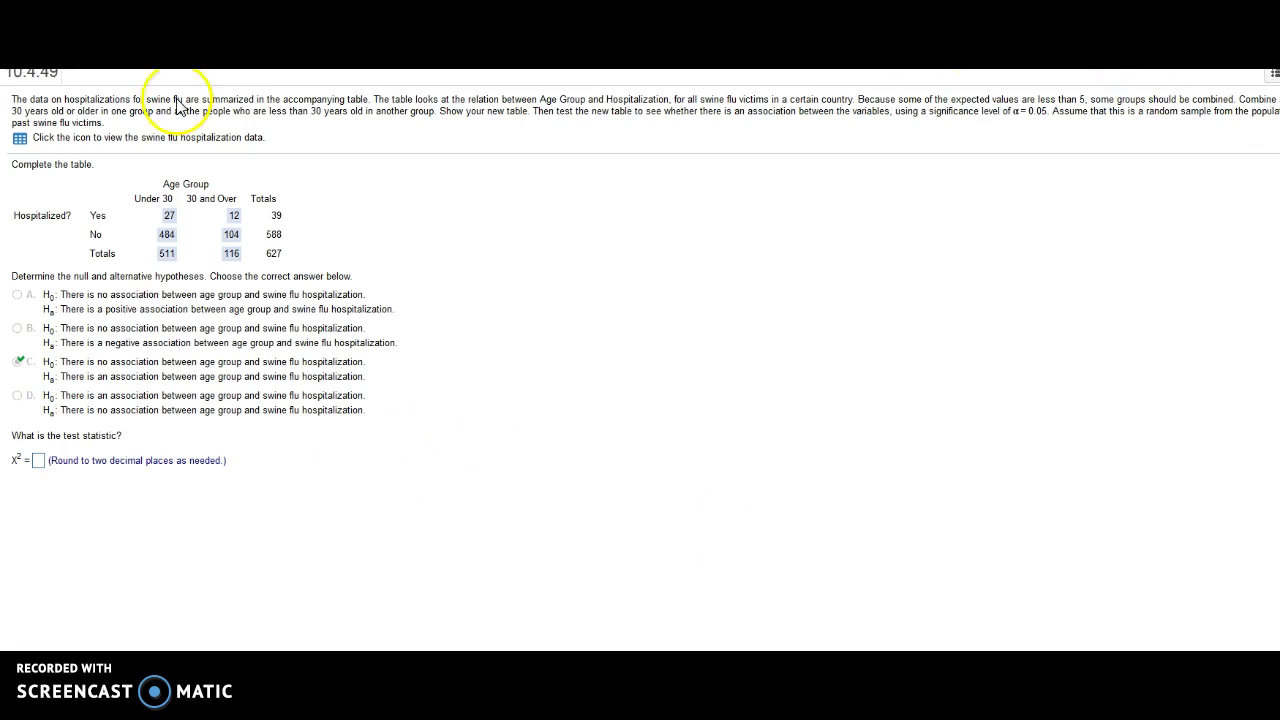
Launch StatCrunch and name the columns hospital?, under 30 and 30 and over
click(1274, 73)
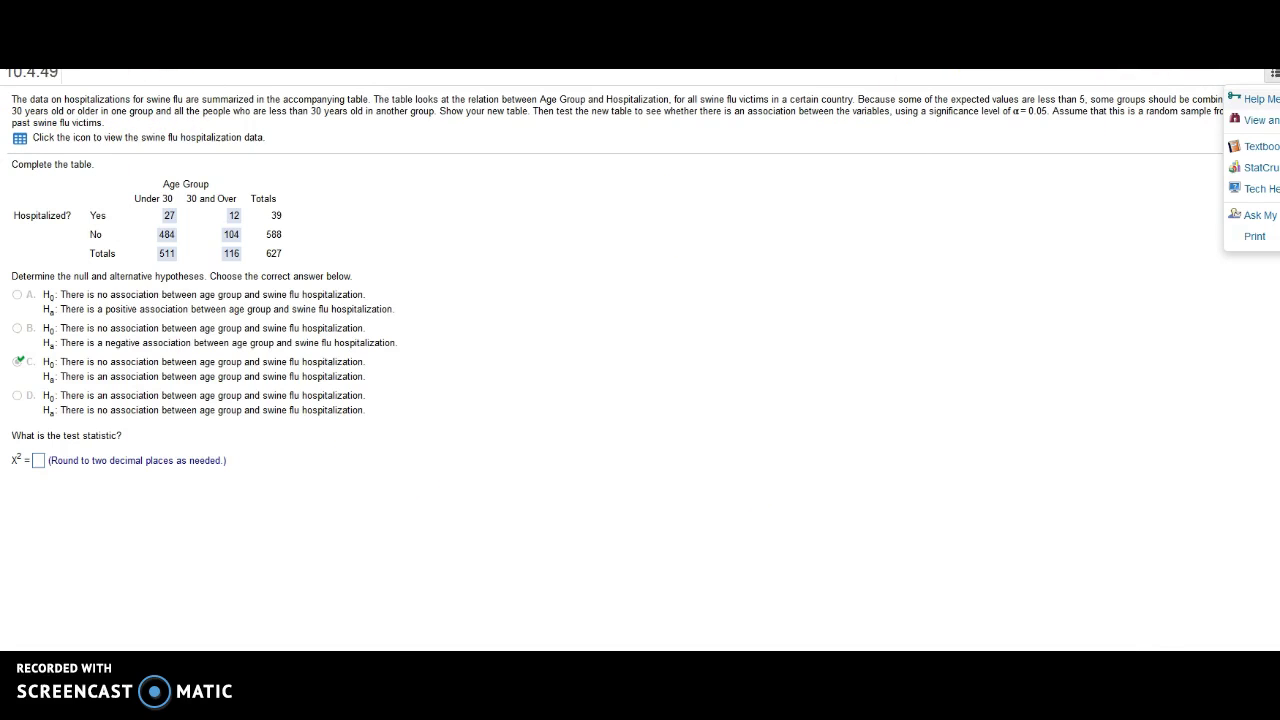
click(1276, 172)
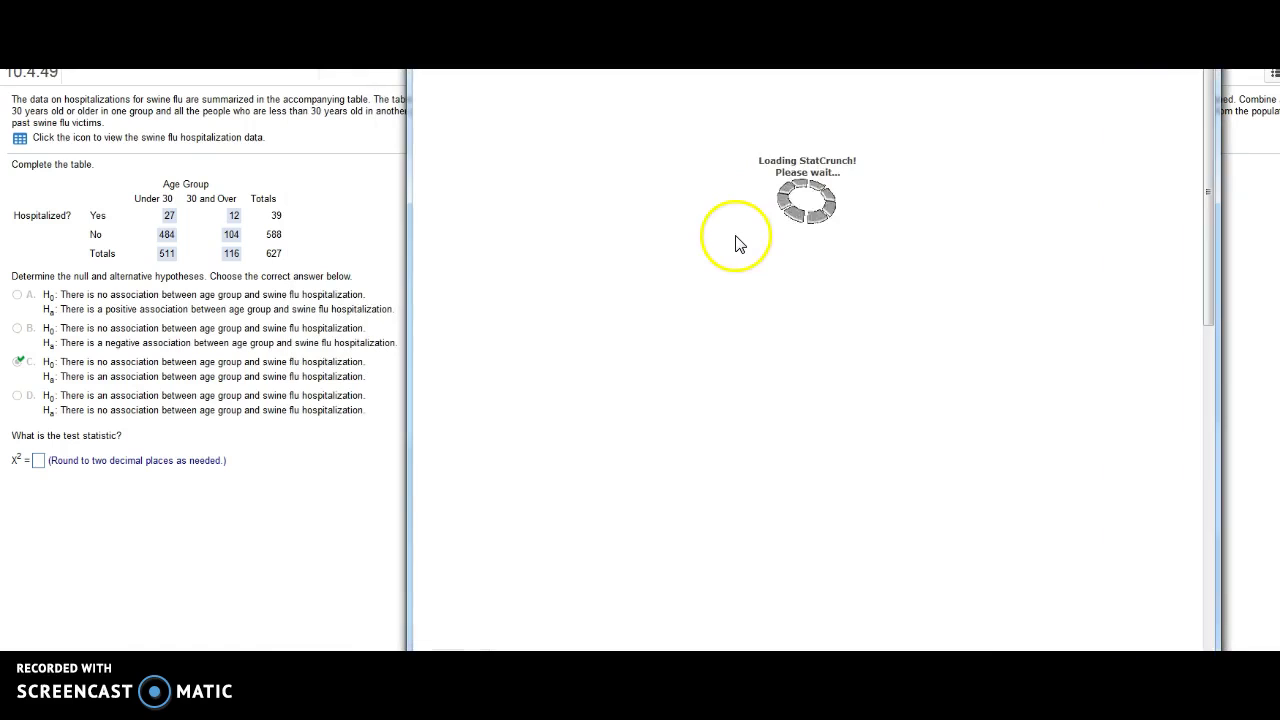
click(493, 105)
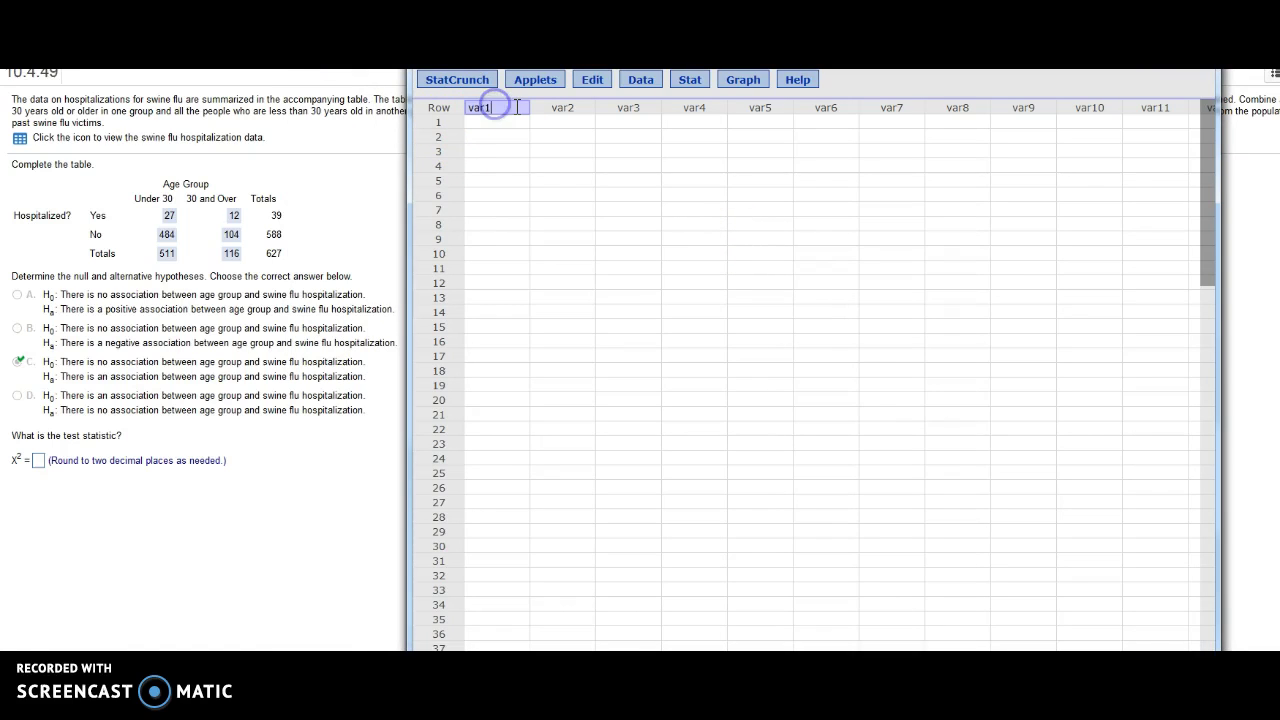
key(BackSpace)
key(Tab)
text(under 30)
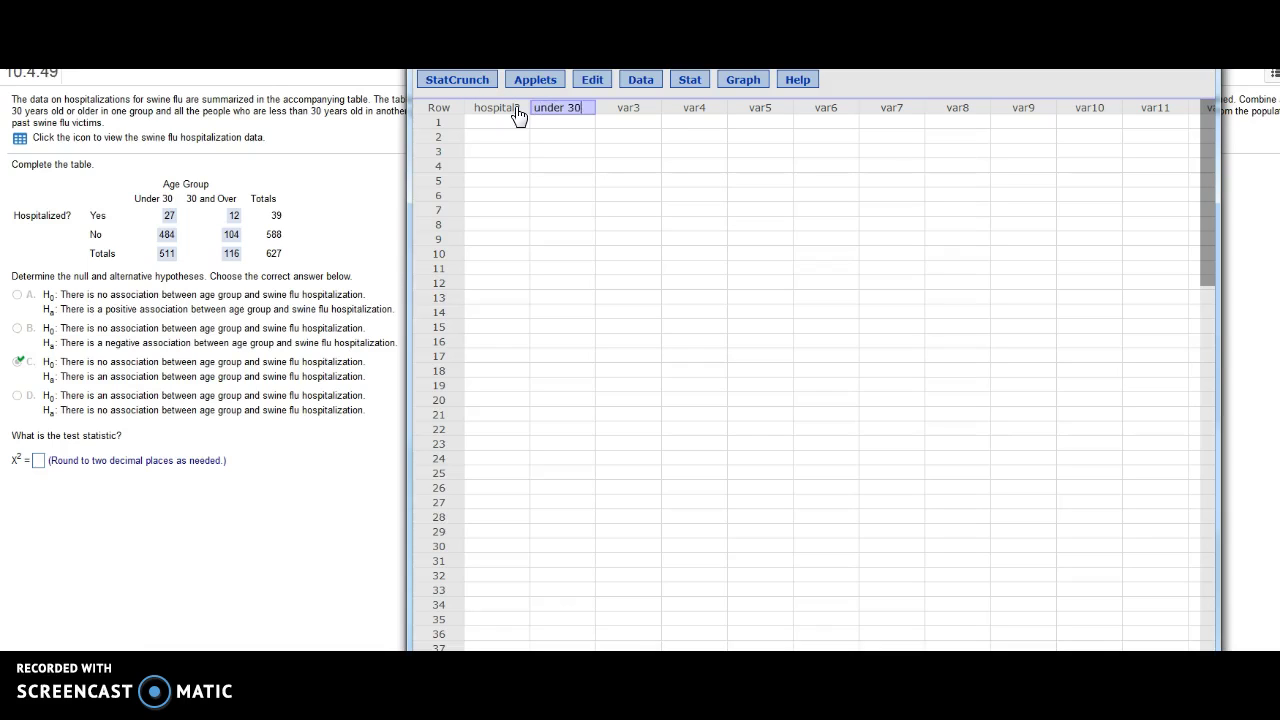
key(Tab)
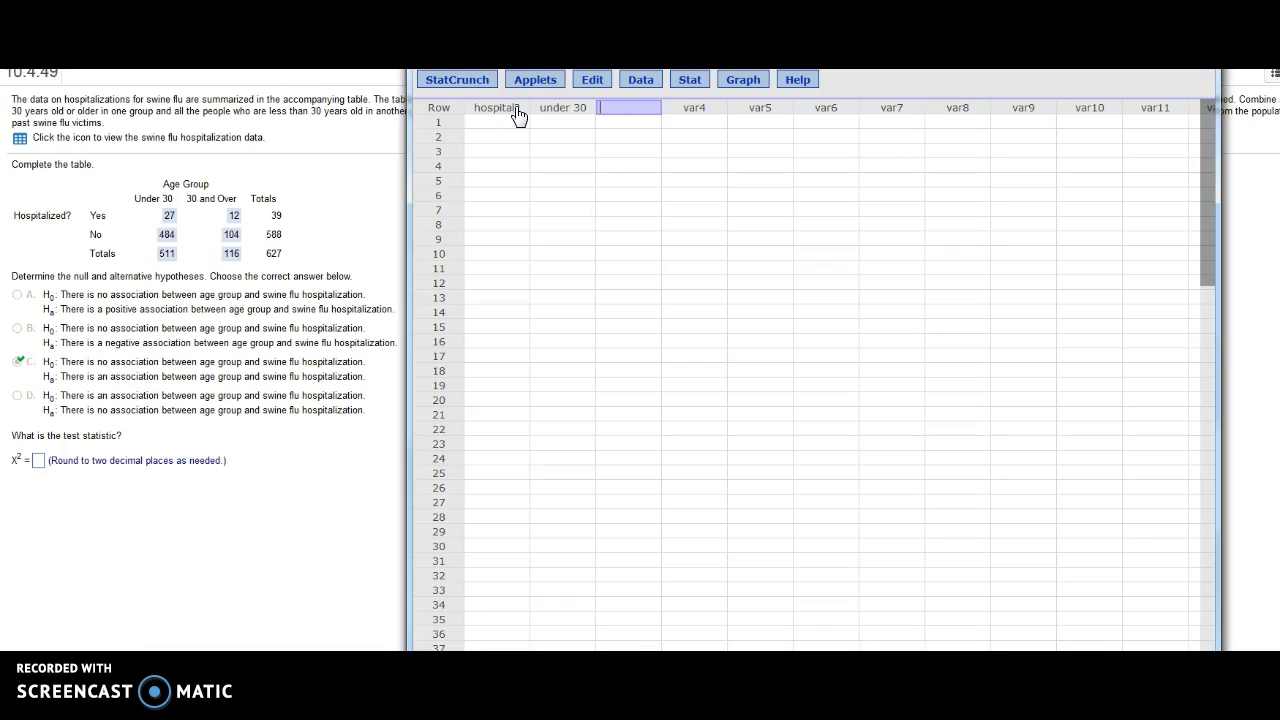
text(30 and over)
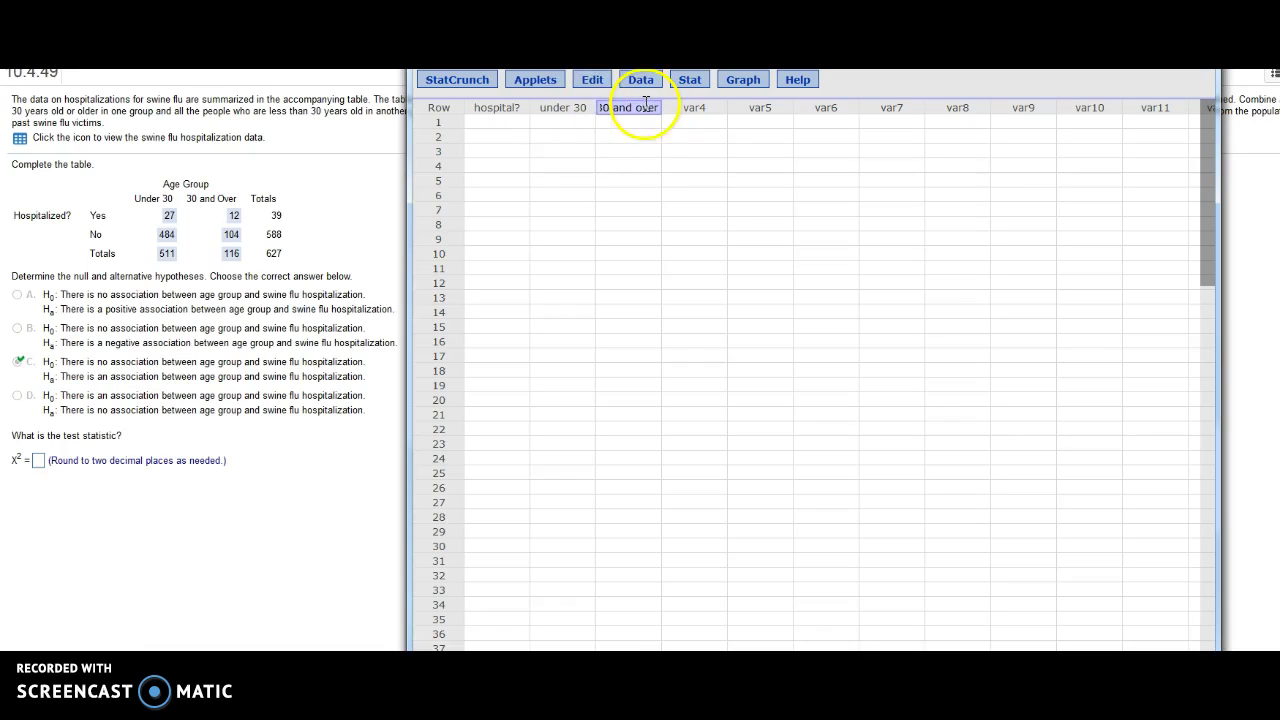
Enter row Yes with 27 and 12, and row No with 484 and 104
click(513, 128)
text(Ye)
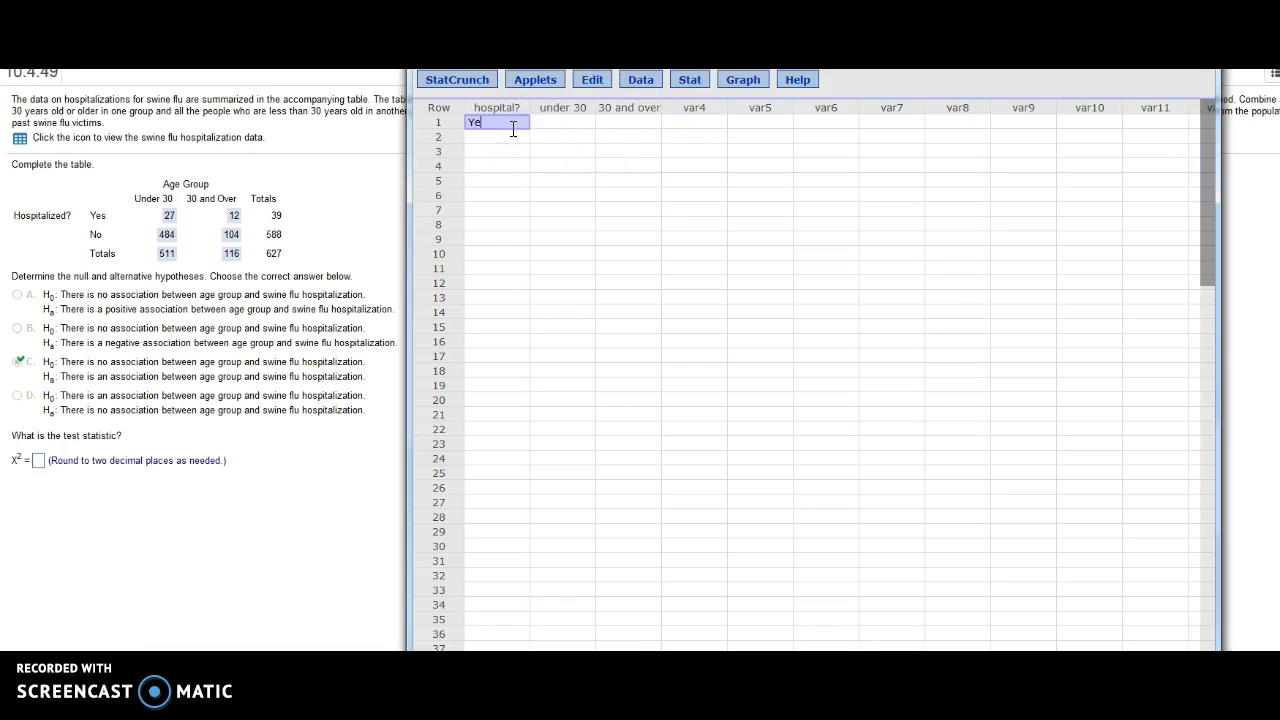
text(s)
key(Tab)
text(7)
key(Tab)
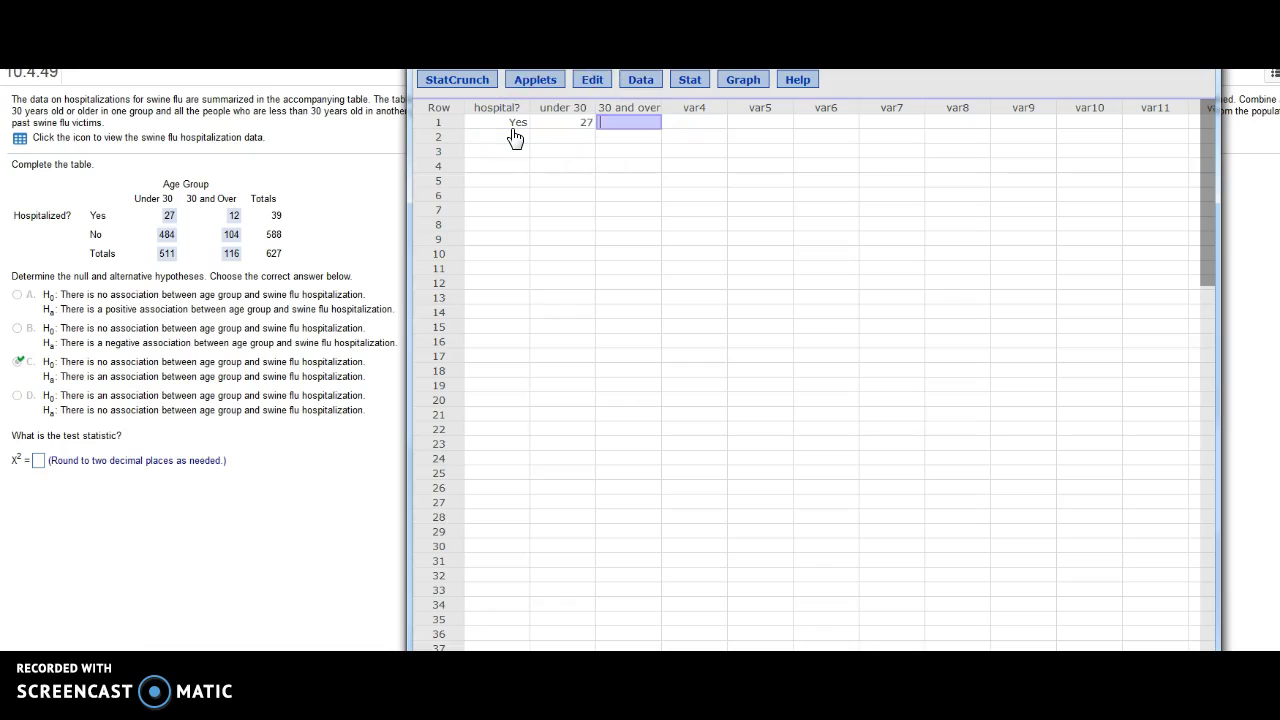
text(12)
click(496, 137)
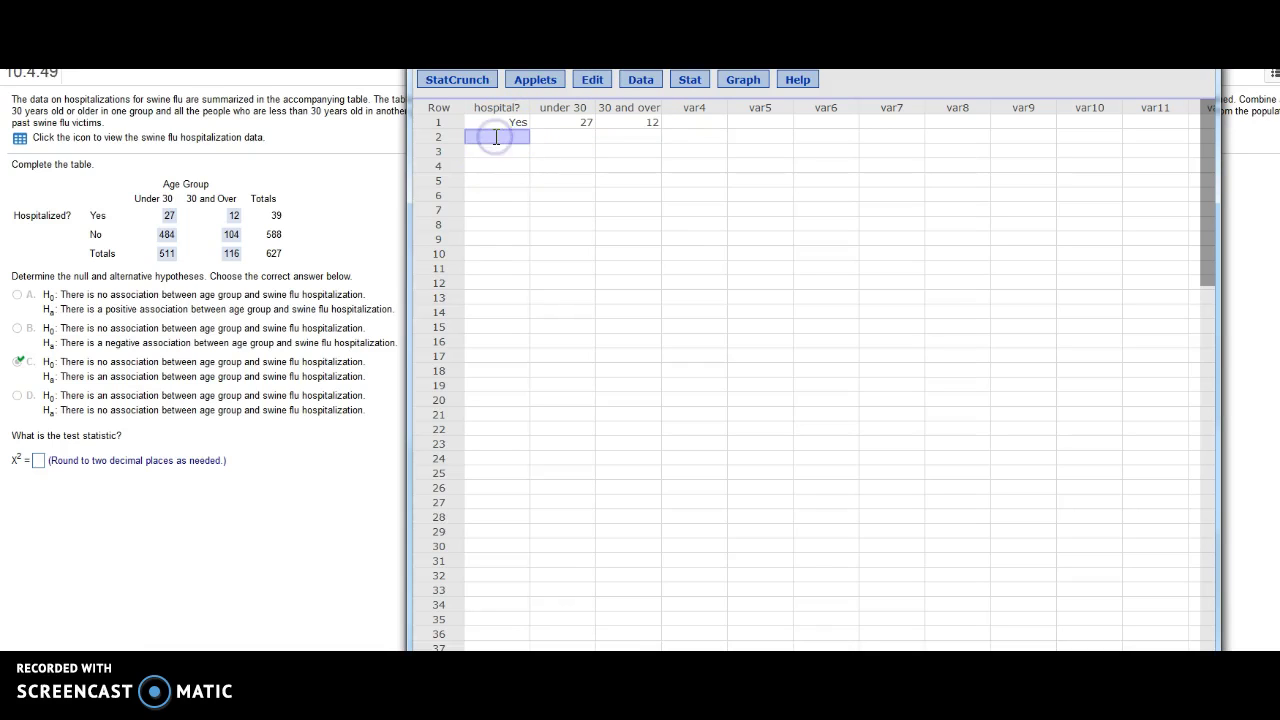
text(No)
key(Tab)
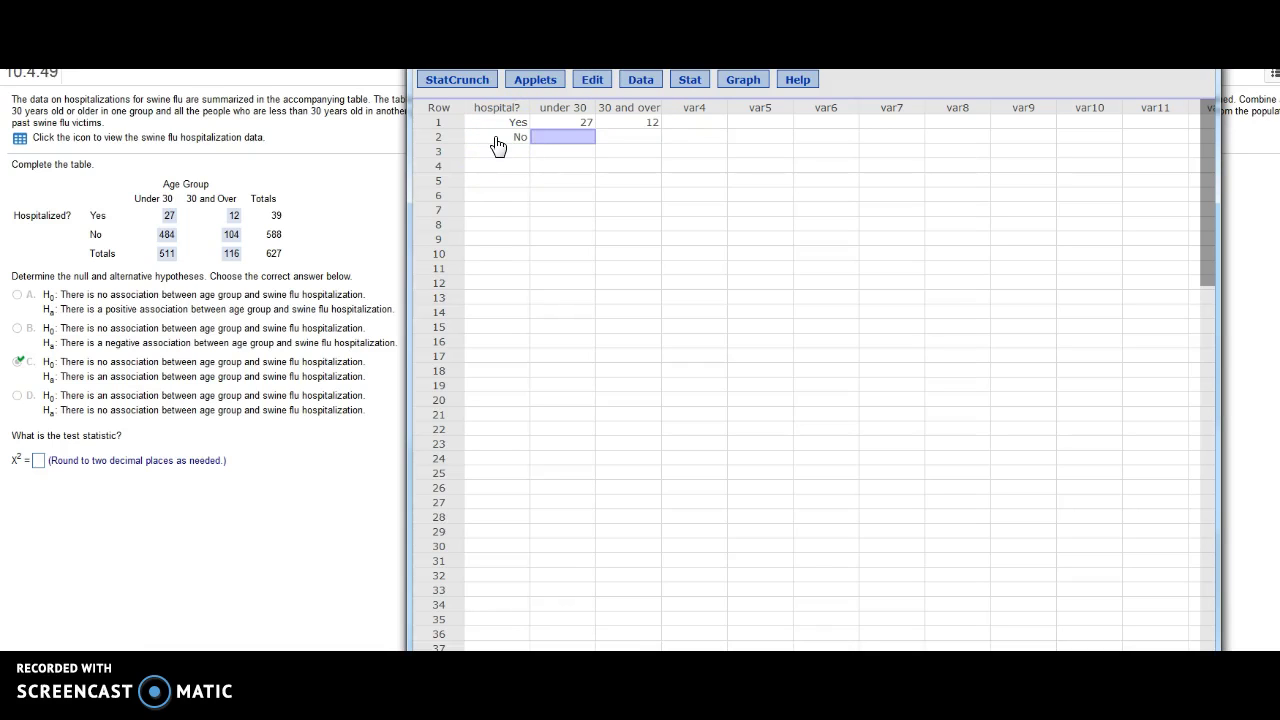
text(484)
key(Tab)
text(104)
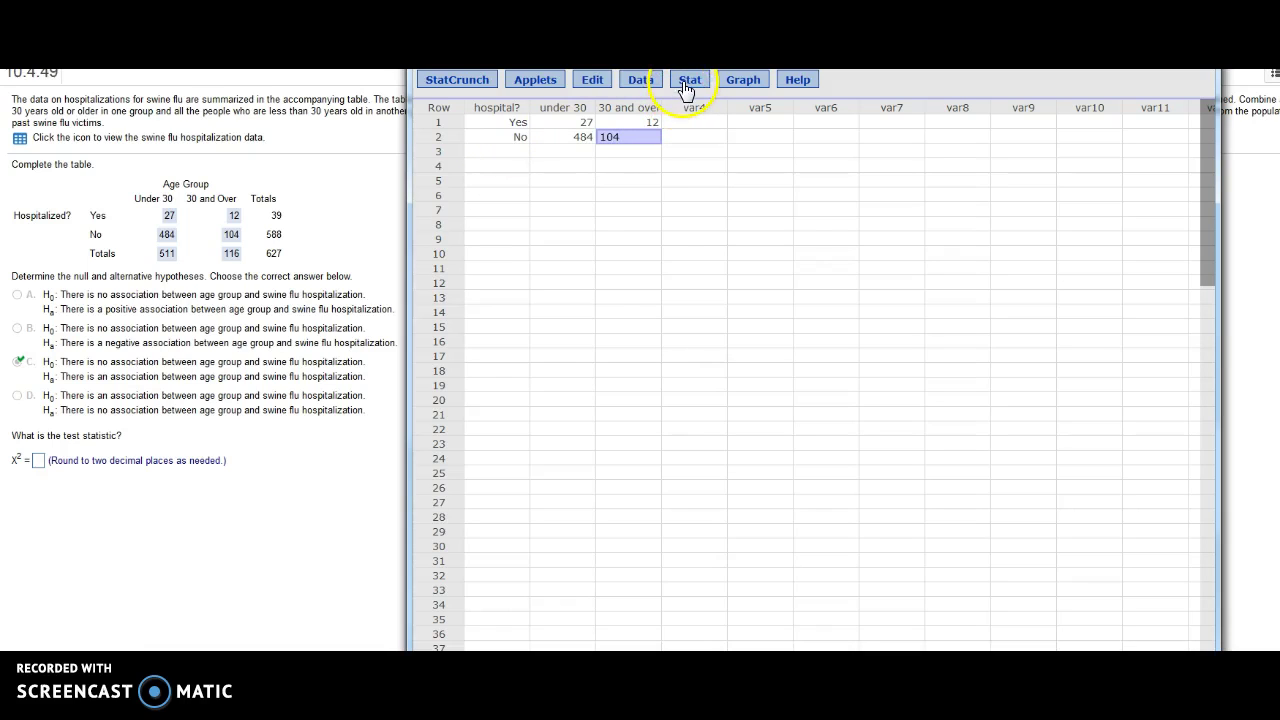
Run Contingency With Summary on under 30 and 30 and over by hospital?, with expected counts: chi-square 4.1513488, p 0.0416
click(687, 84)
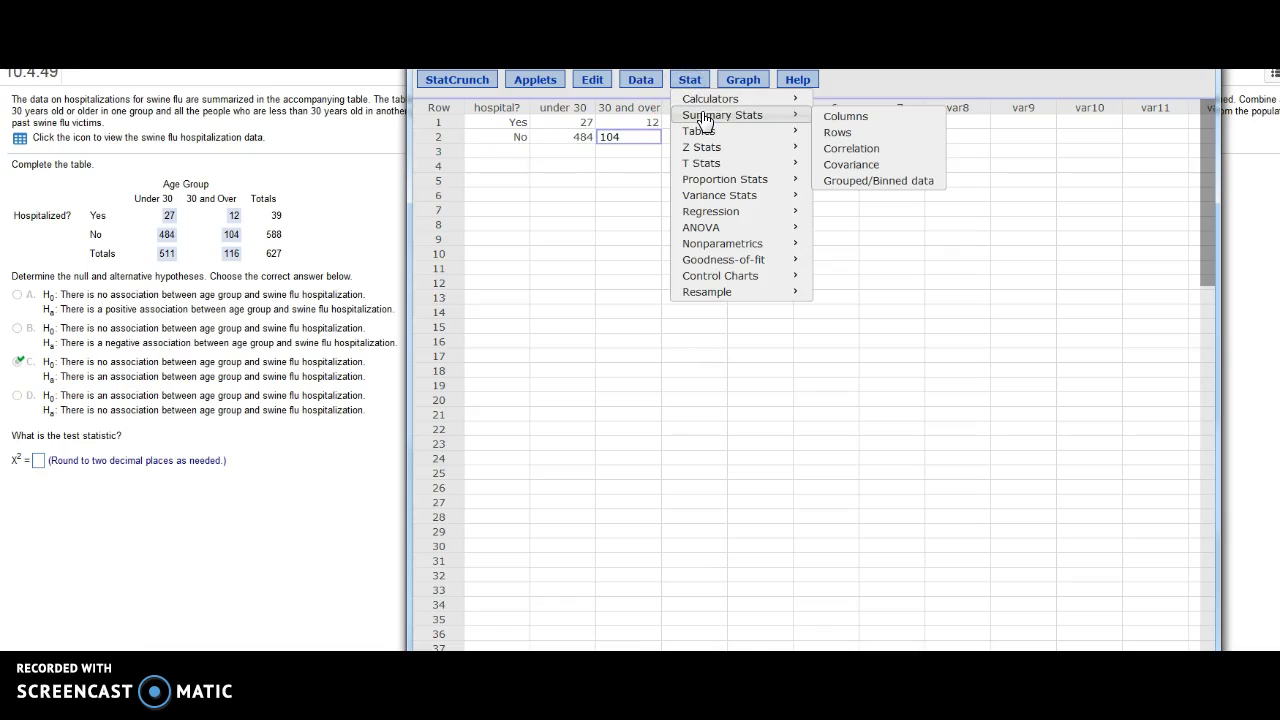
mouse_move(699, 131)
click(852, 150)
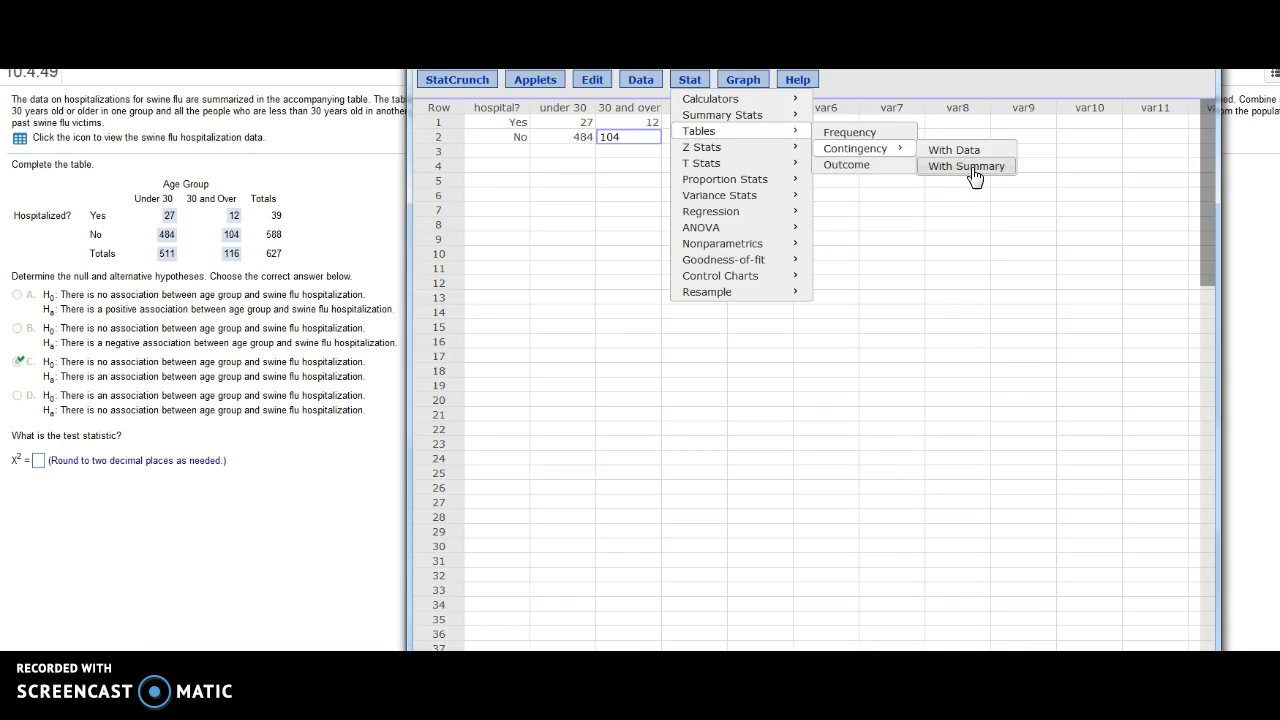
click(972, 170)
click(693, 118)
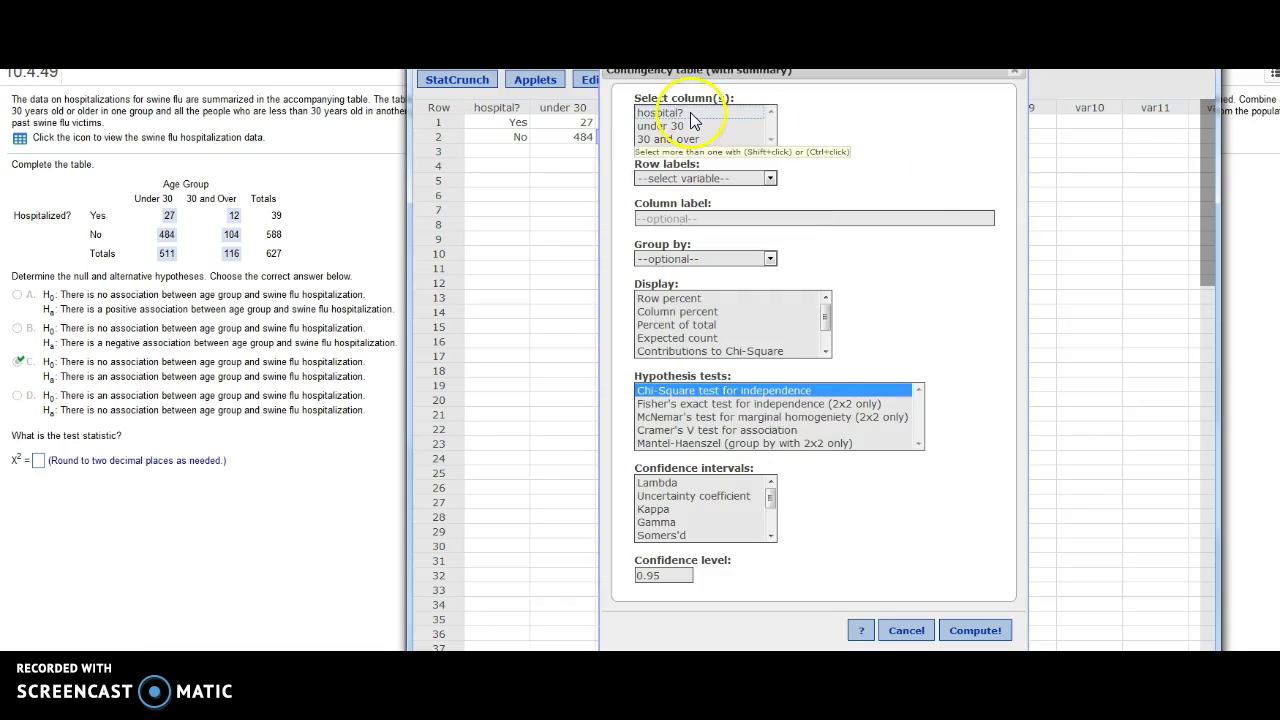
click(690, 126)
ctrl+click(693, 139)
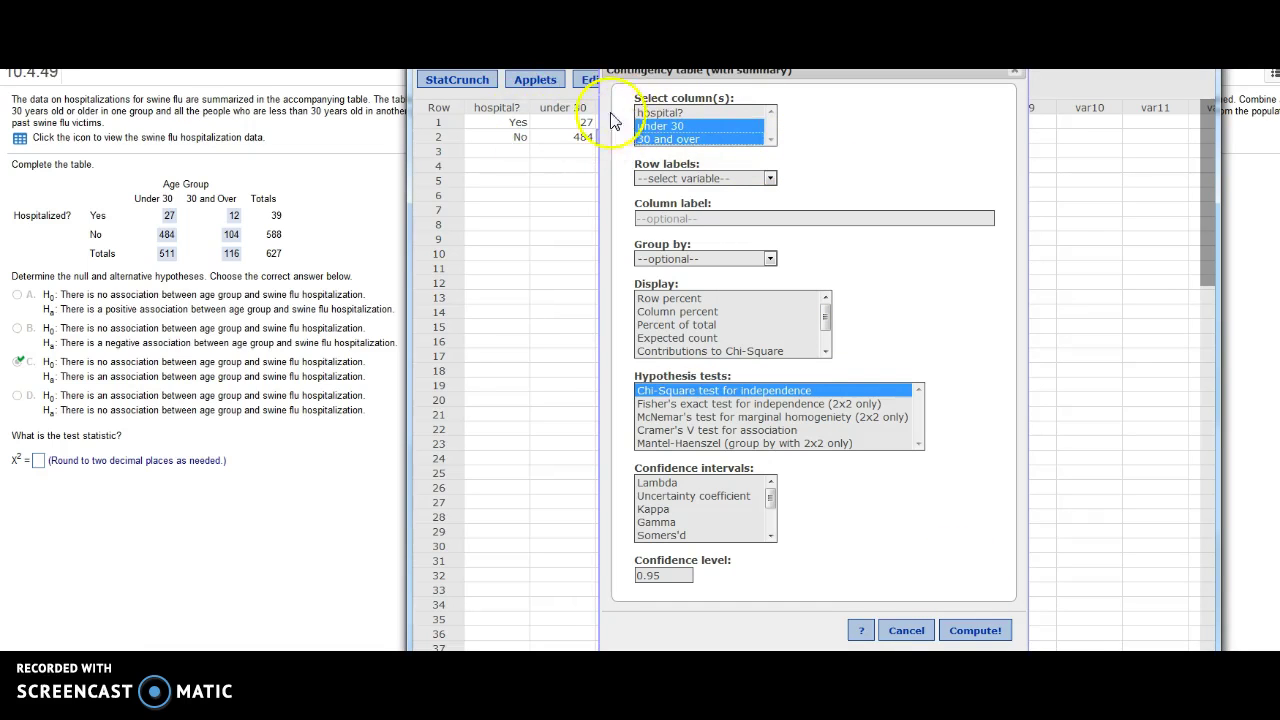
click(769, 179)
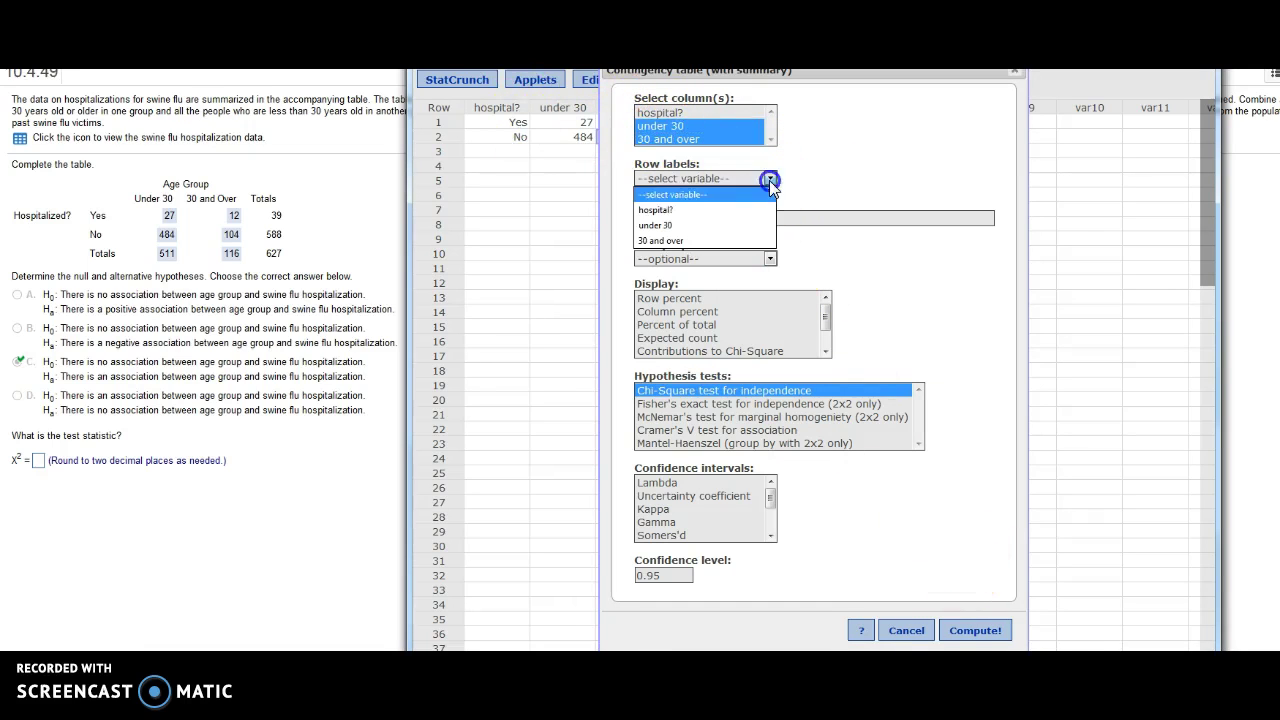
click(757, 210)
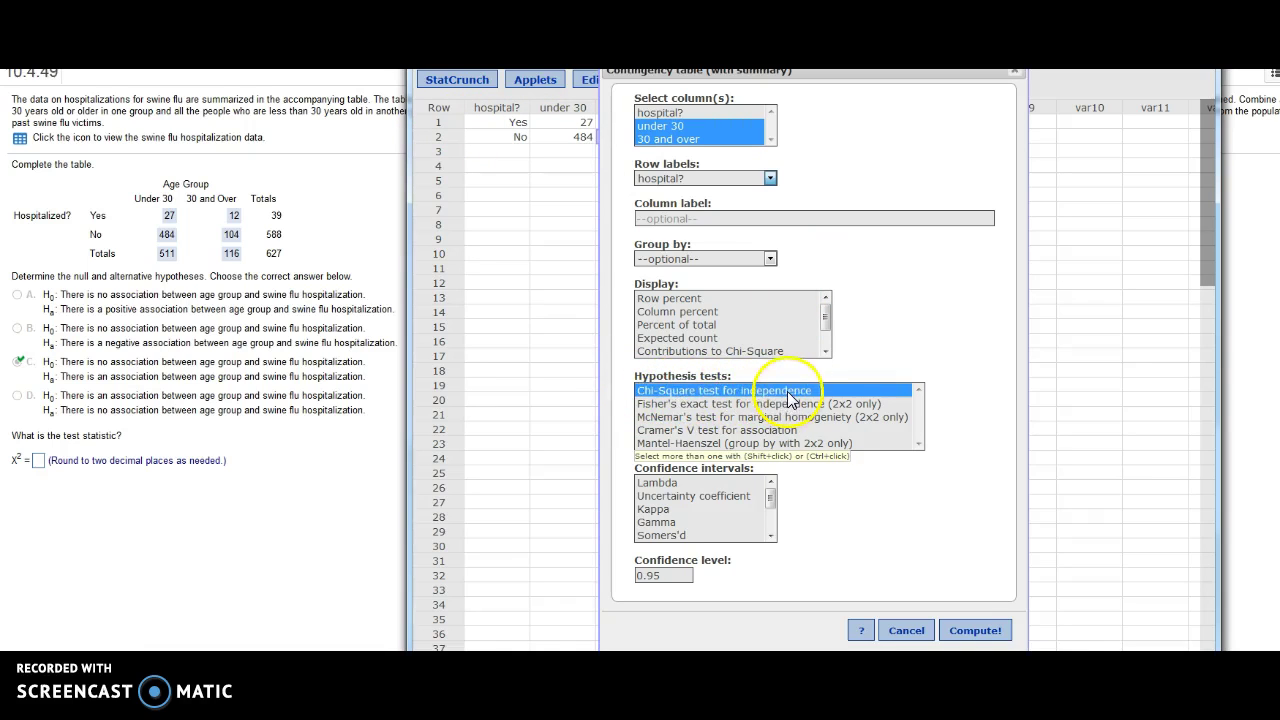
click(714, 340)
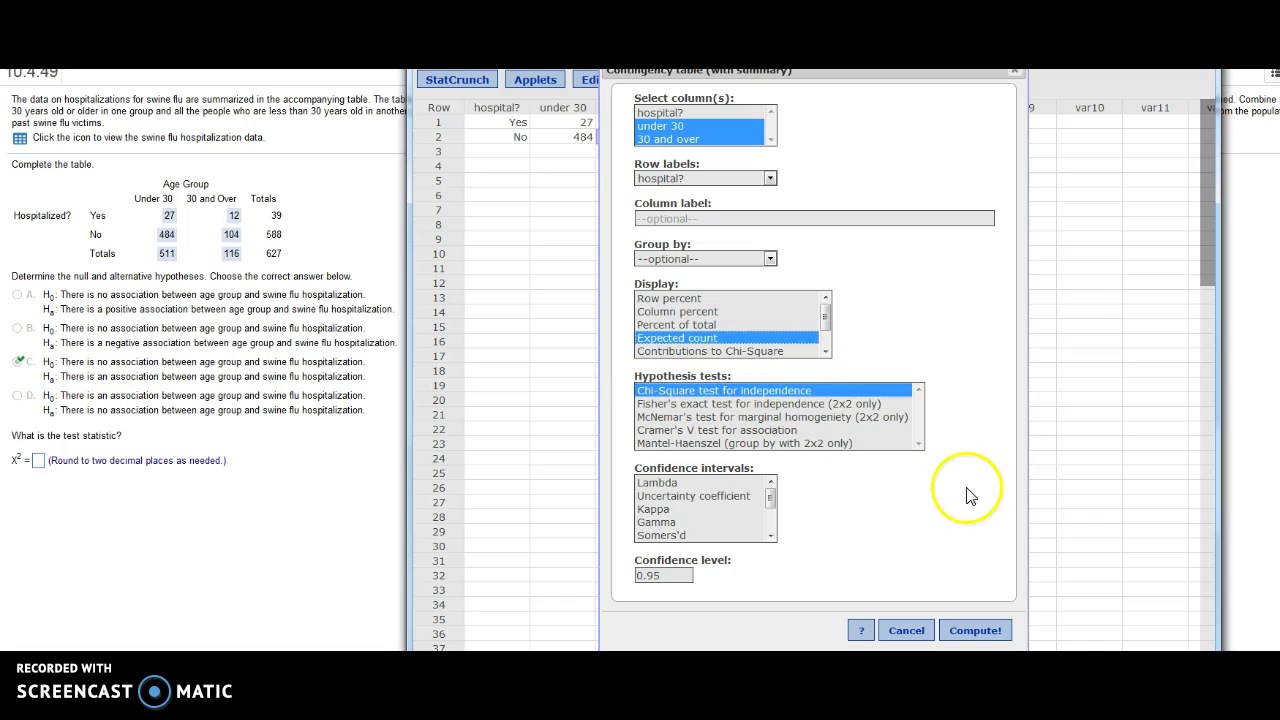
click(975, 630)
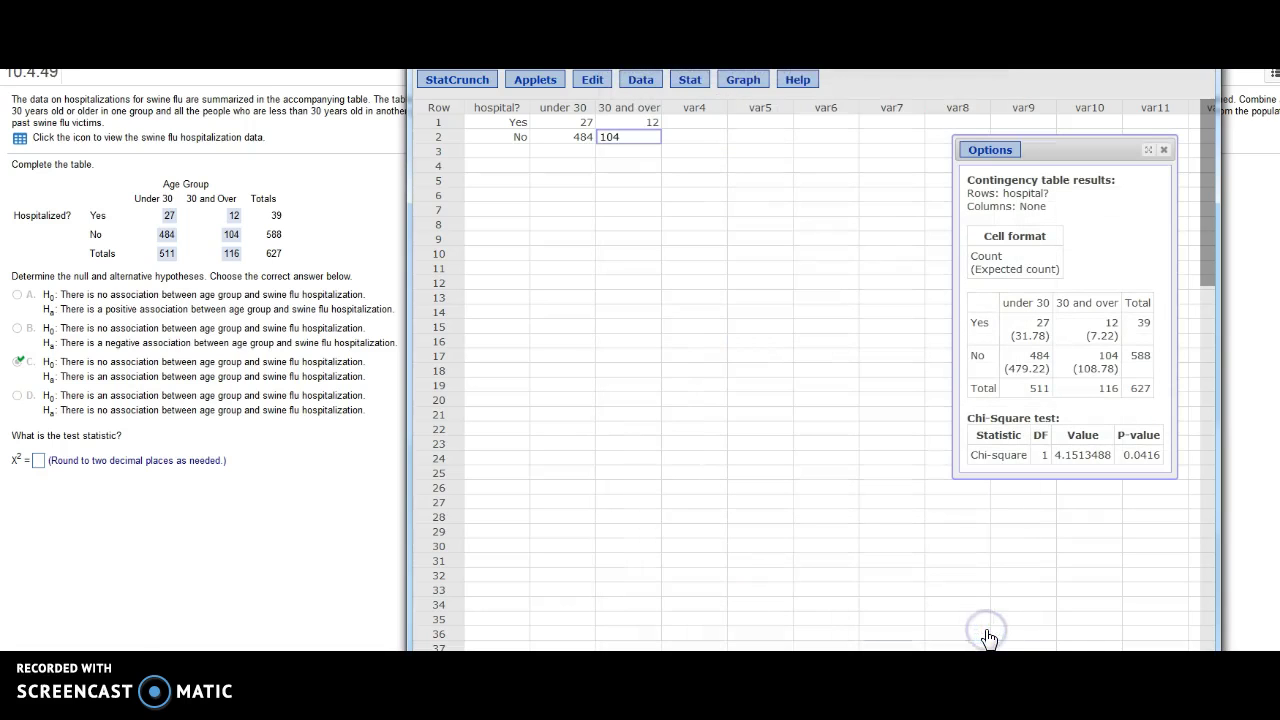
click(1082, 470)
click(671, 477)
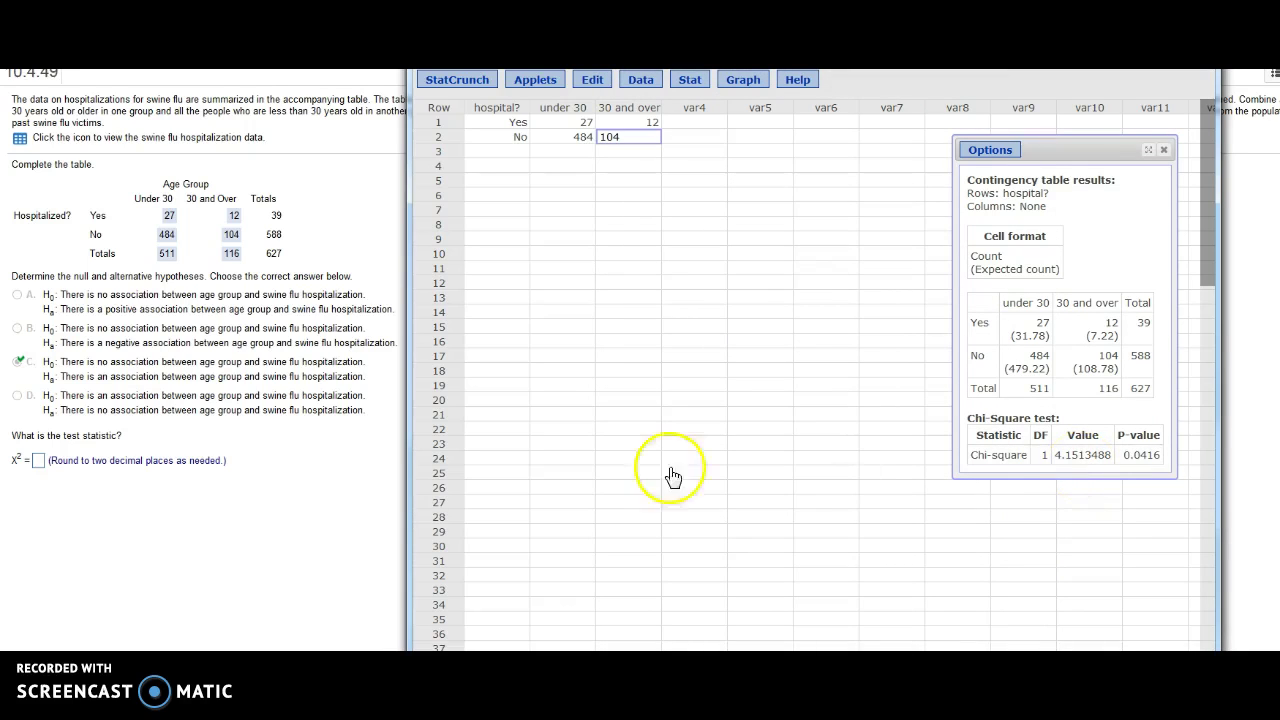
Answer the chi-square test statistic with 4.15 and check it
click(38, 462)
text(4.15)
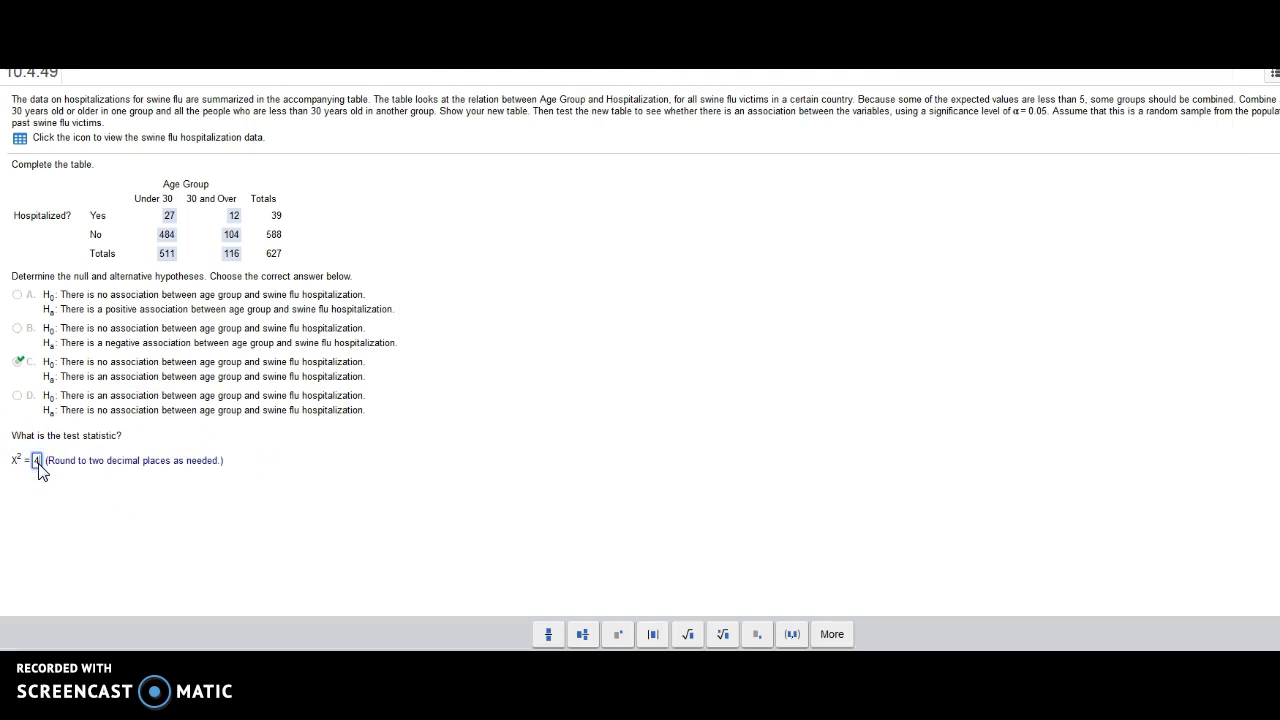
click(97, 480)
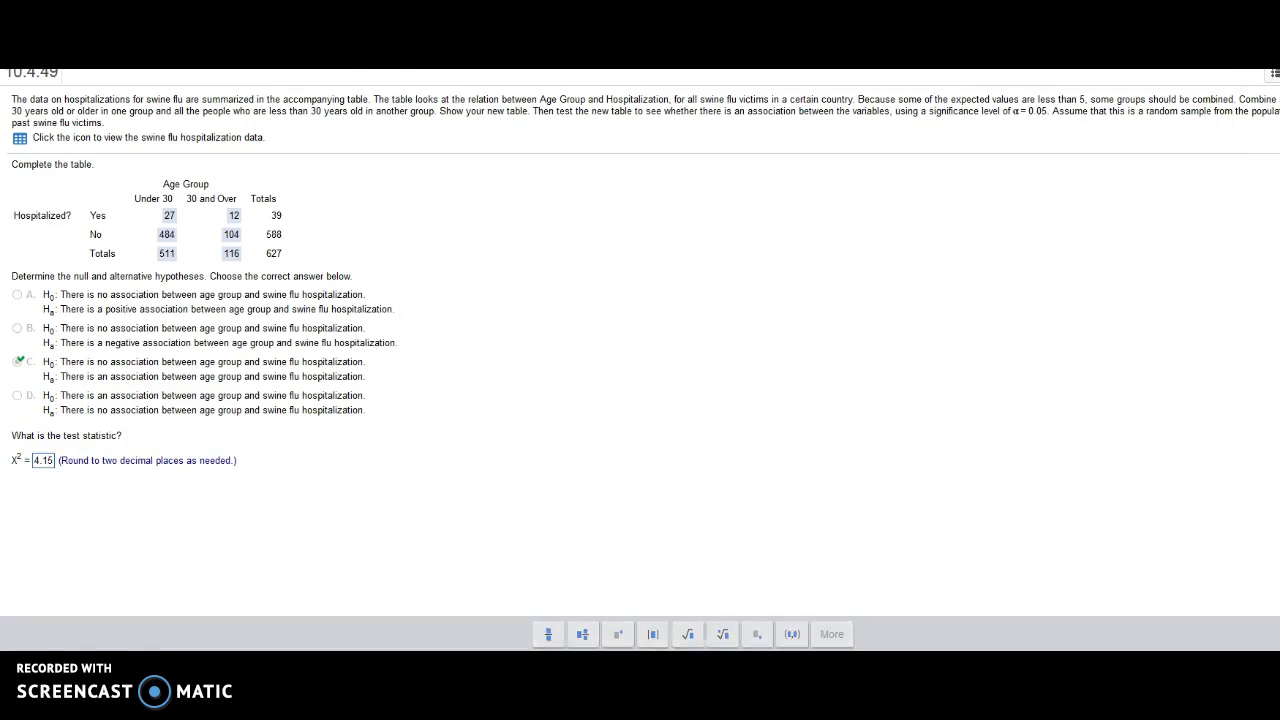
click(1120, 640)
click(703, 408)
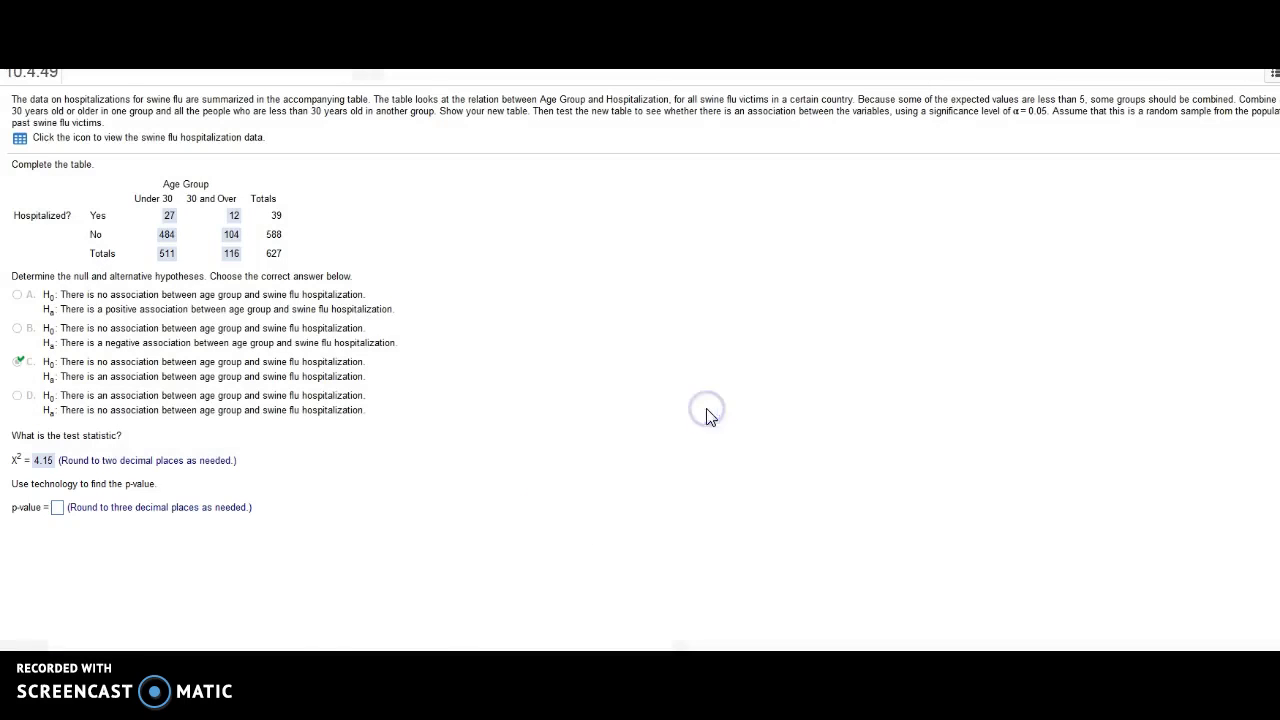
Read the p-value in StatCrunch and answer .042, accepted as correct
click(455, 645)
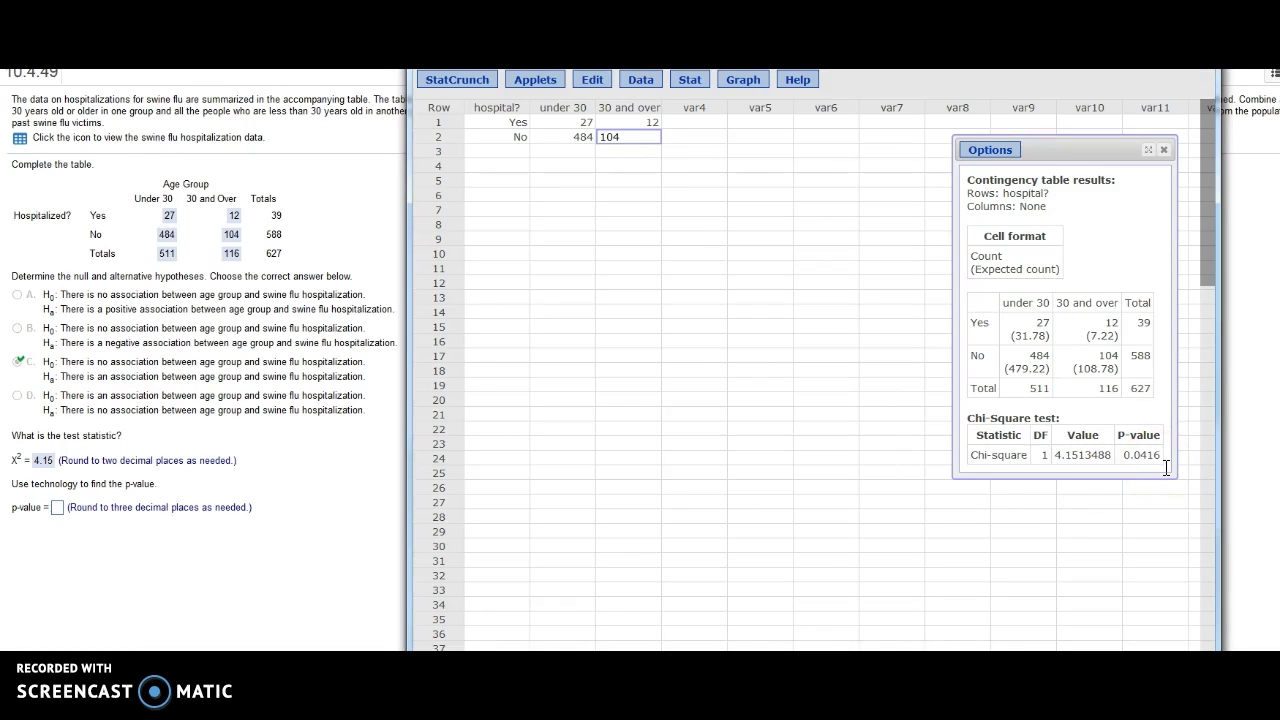
click(57, 510)
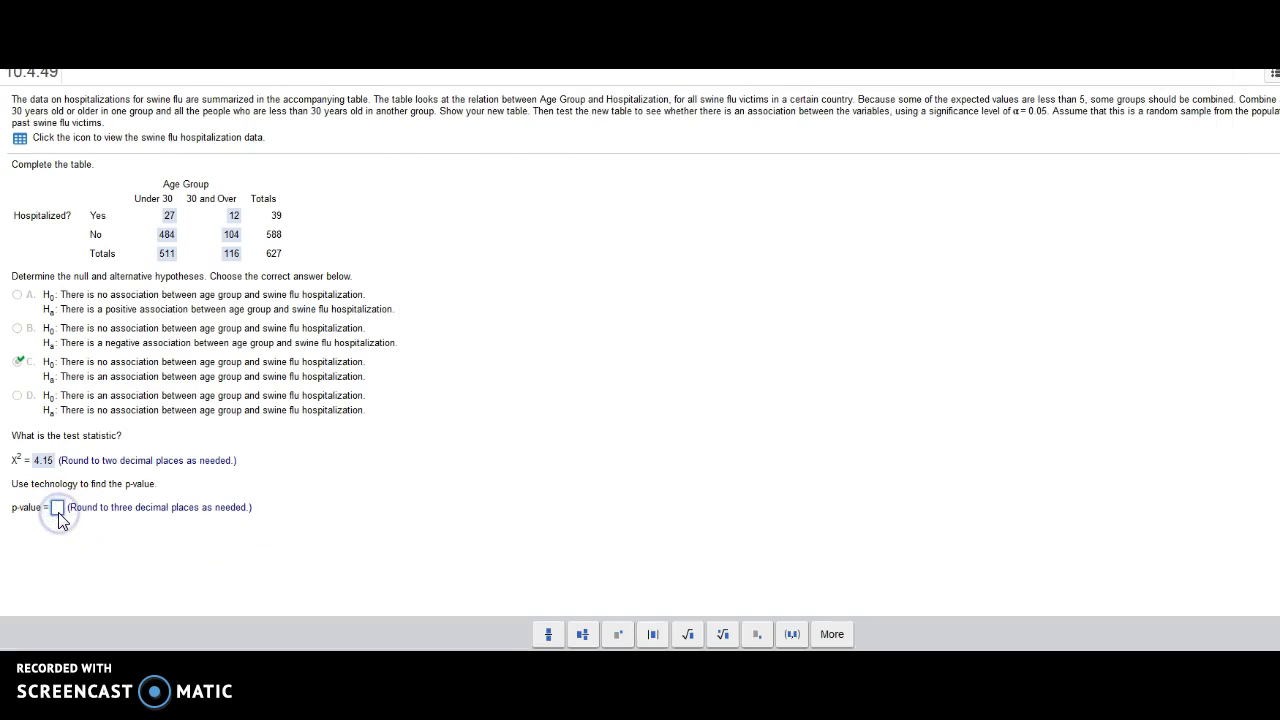
text(.042)
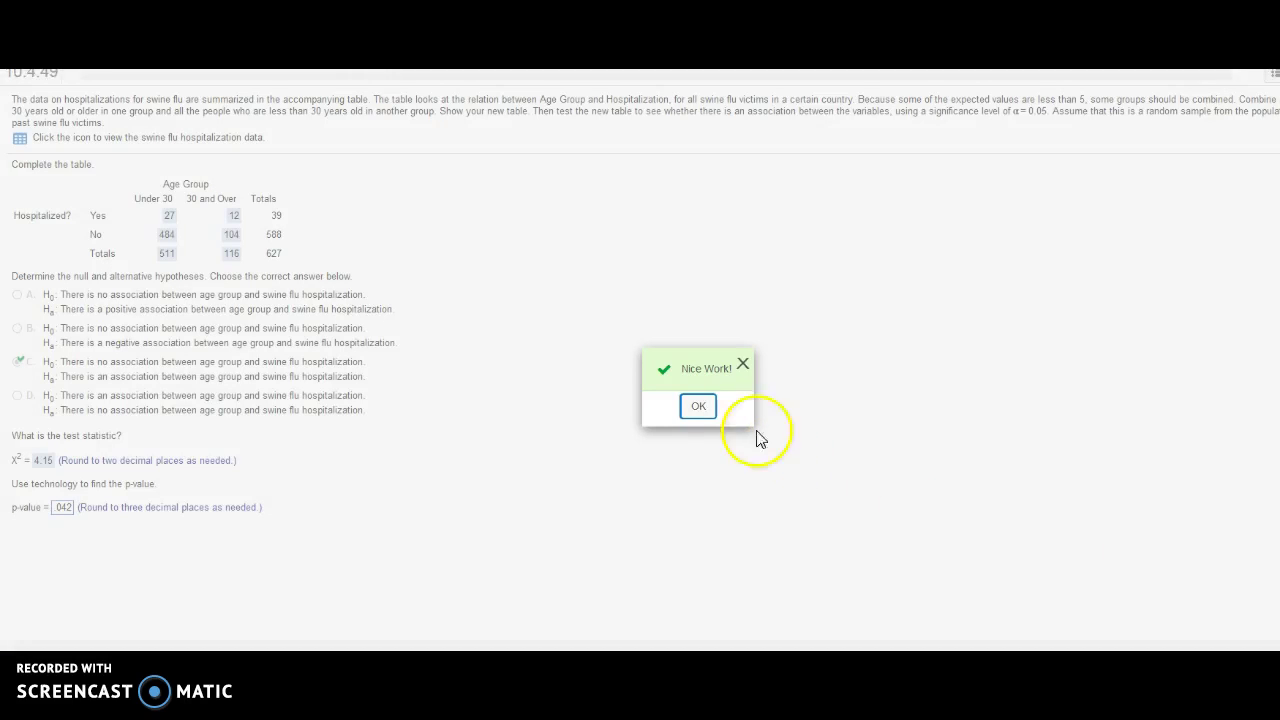
click(705, 424)
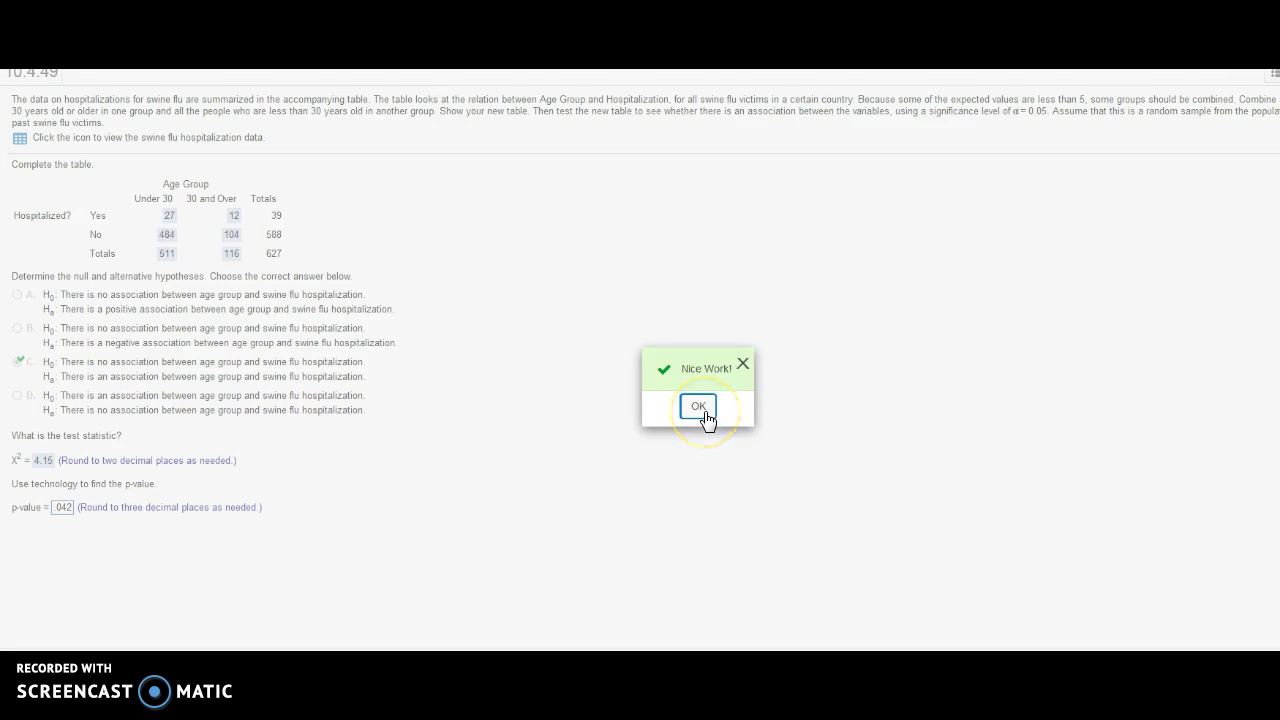
click(703, 412)
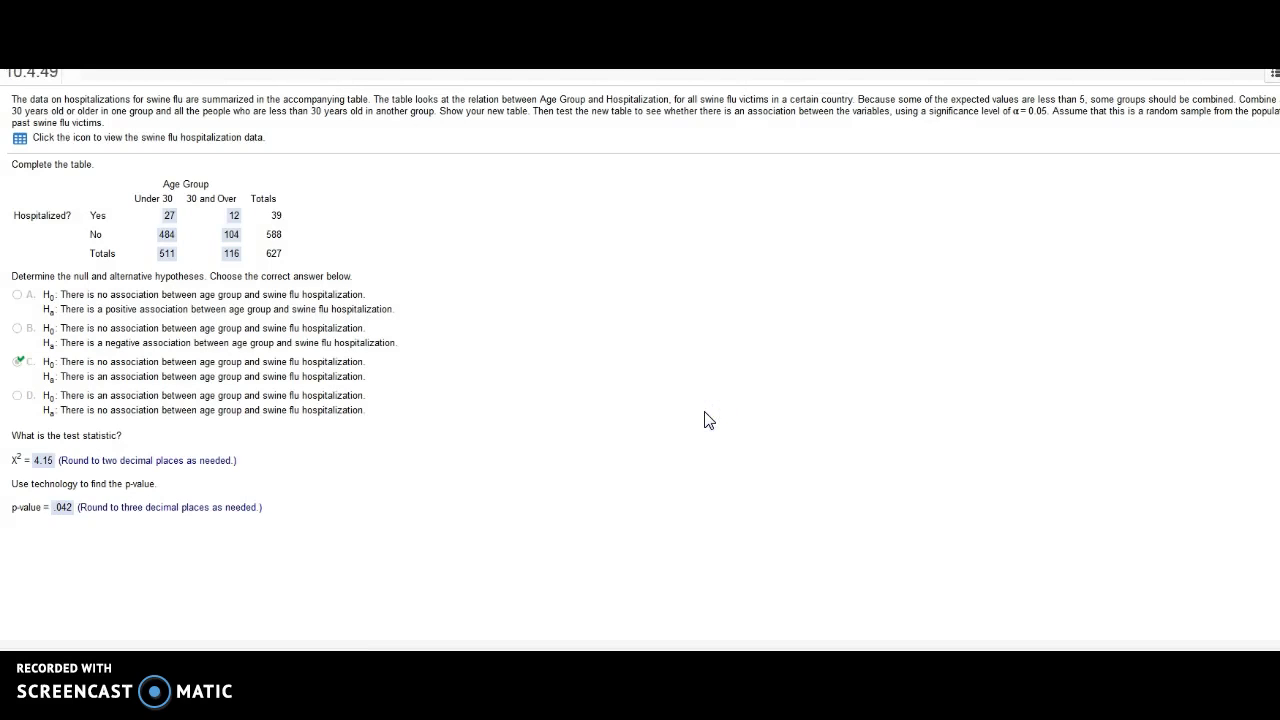